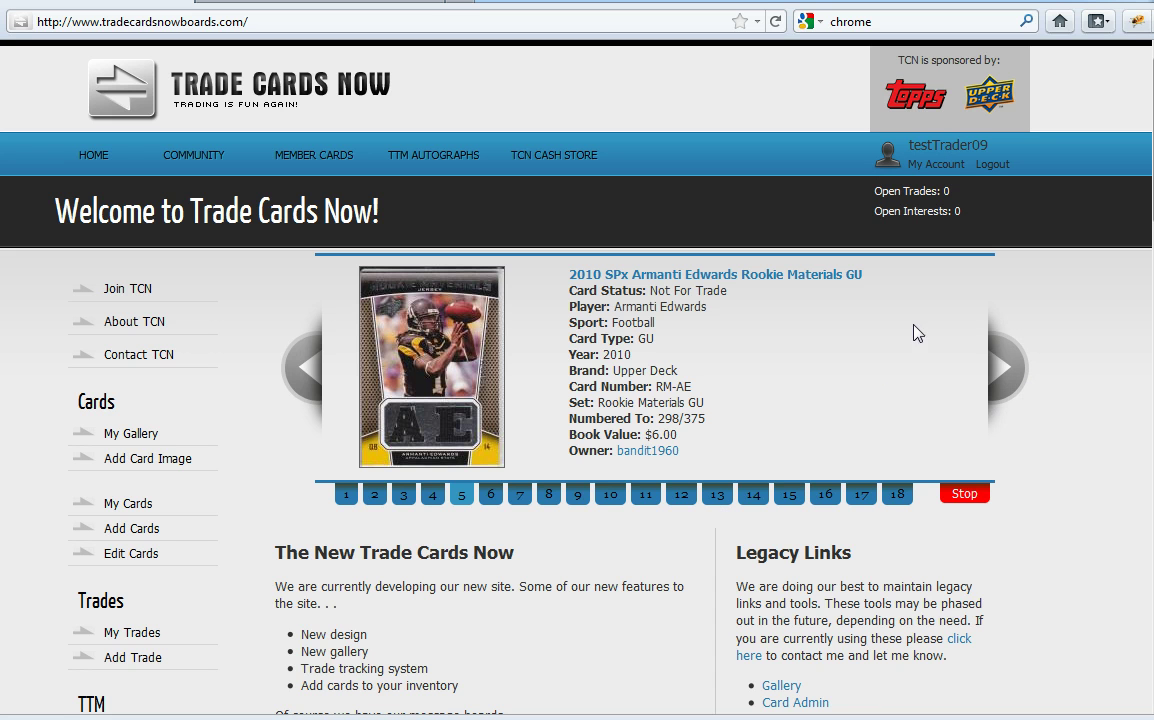
Start a new card image entry and title it "1984 Topp Dan Marino Rookie #123"
left_click(171, 464)
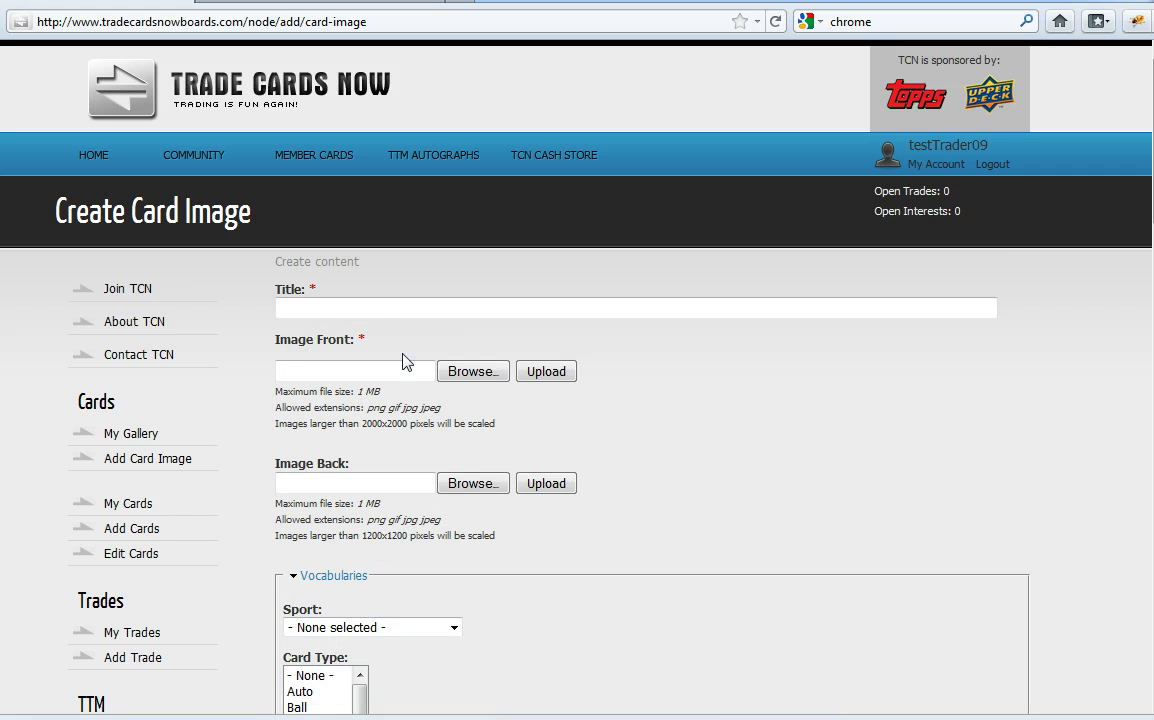
left_click(419, 300)
type("1984 ")
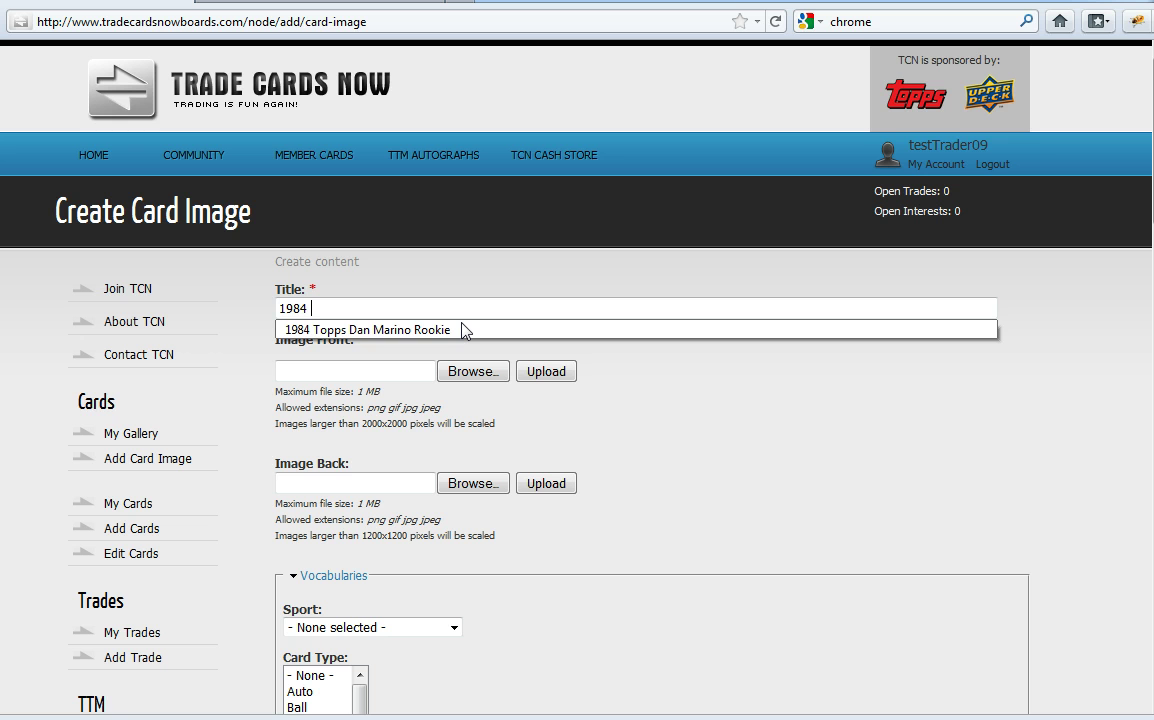
type("Topp Dan Marino ")
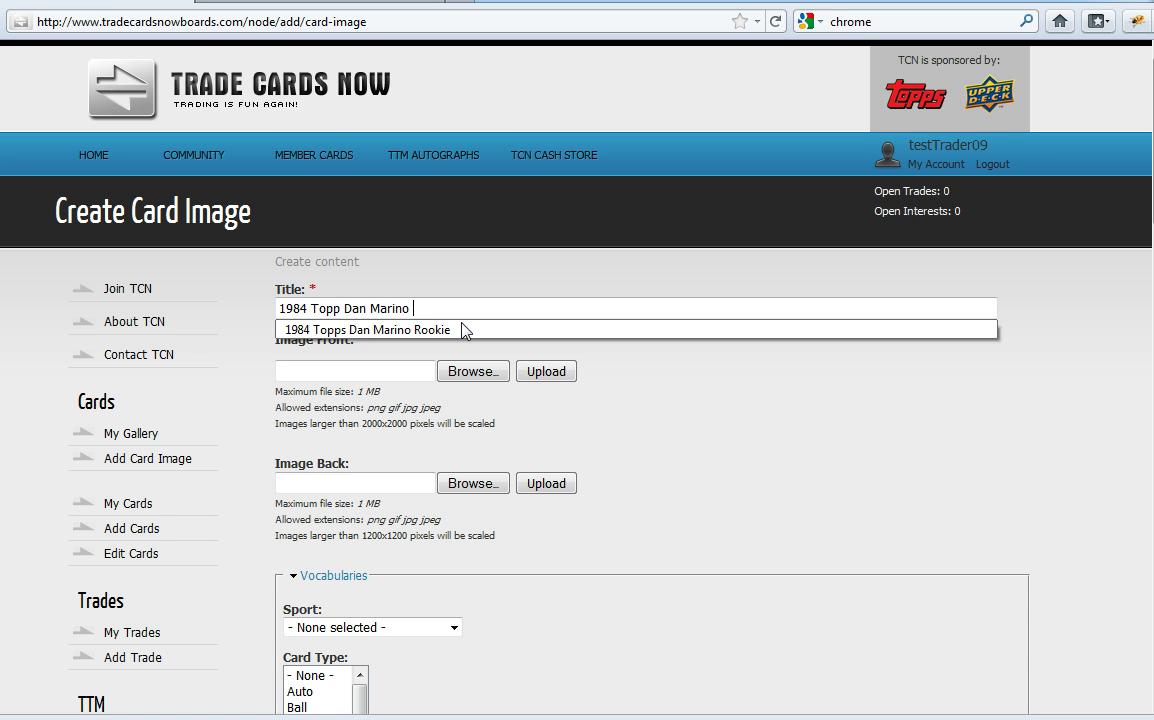
type("Rookie #123")
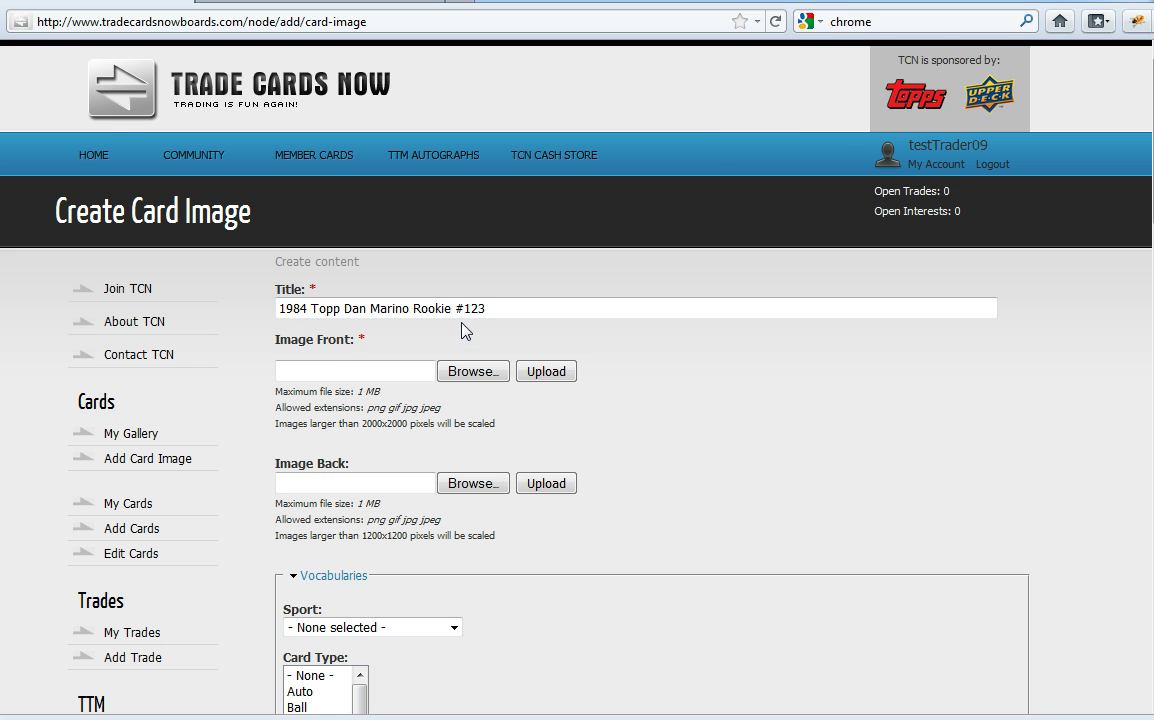
Upload the Dan Marino card picture from the desktop as the front image
left_click(471, 371)
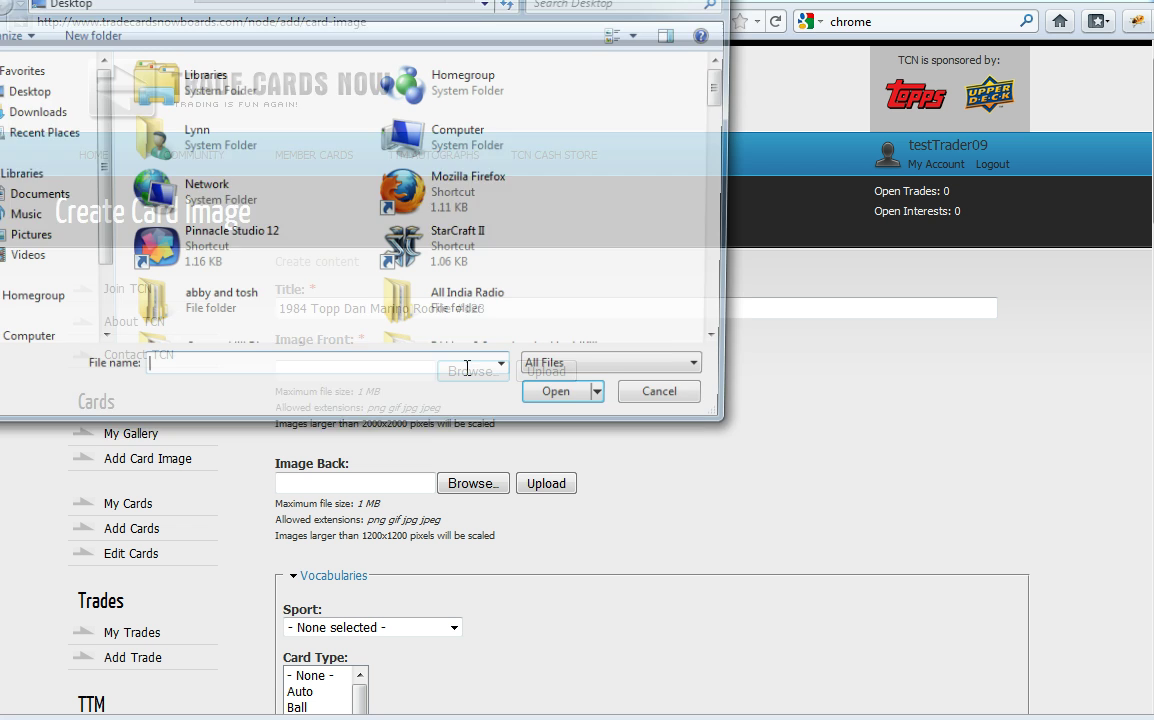
left_click_drag(725, 88, 745, 265)
double_click(188, 289)
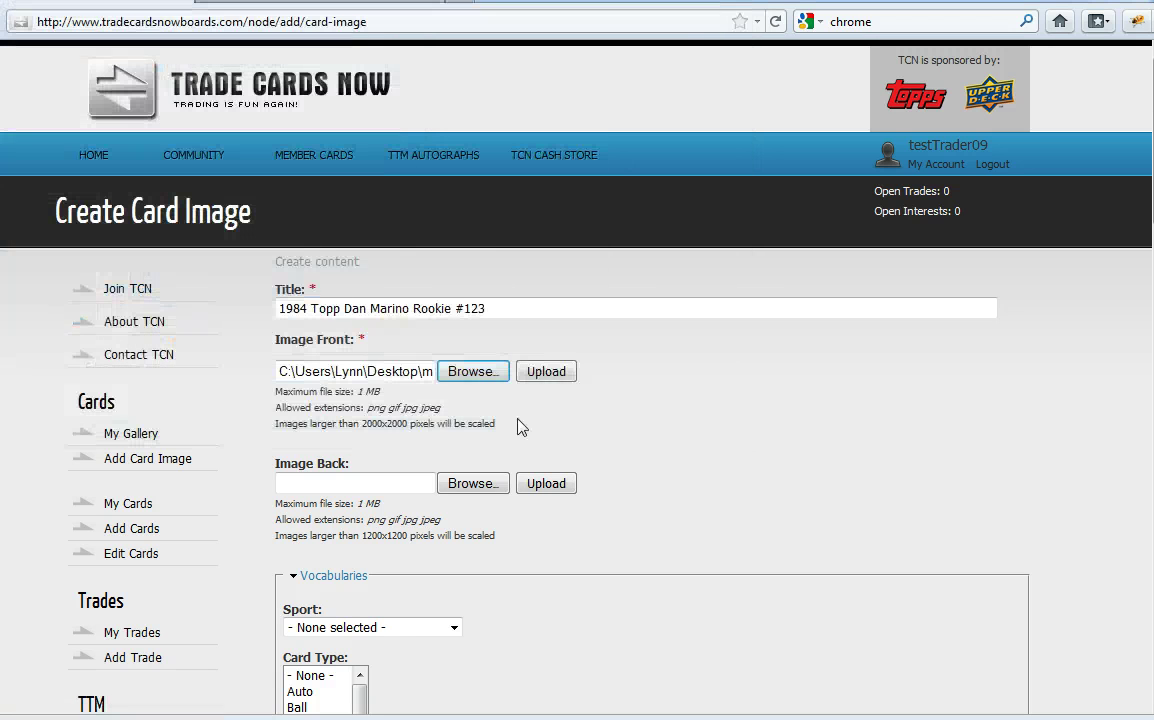
left_click(545, 373)
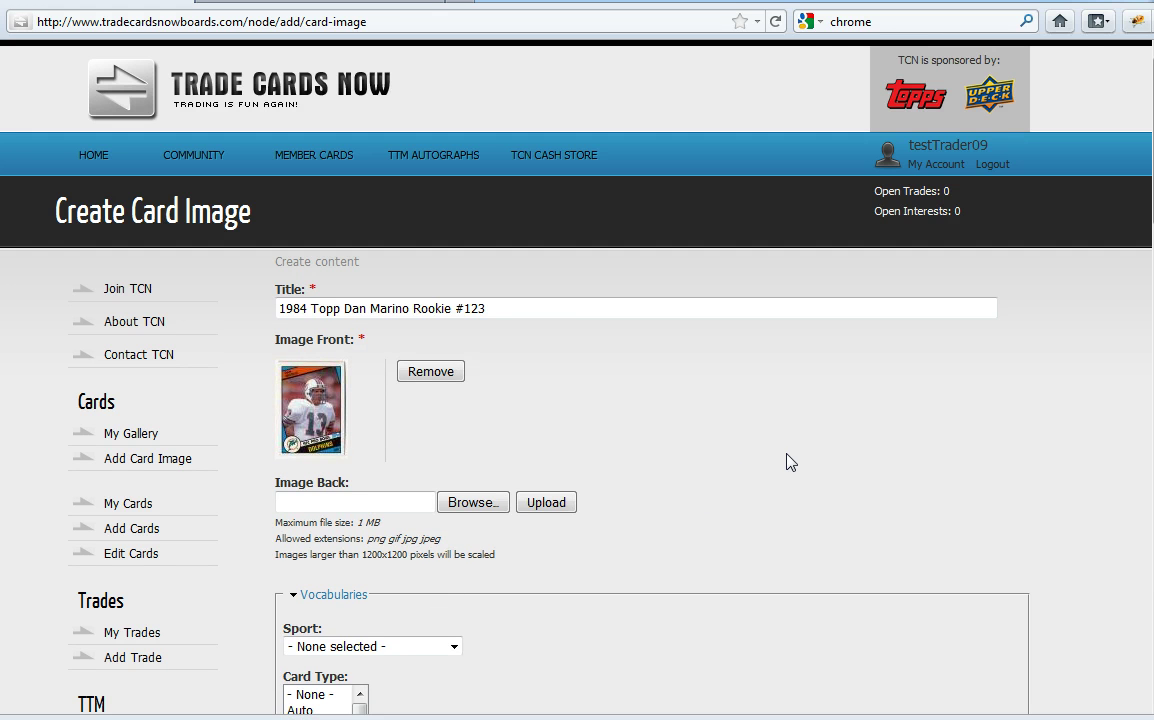
Set the card's sport to Football and its card type to Rookie
scroll(793, 461, "down", 5)
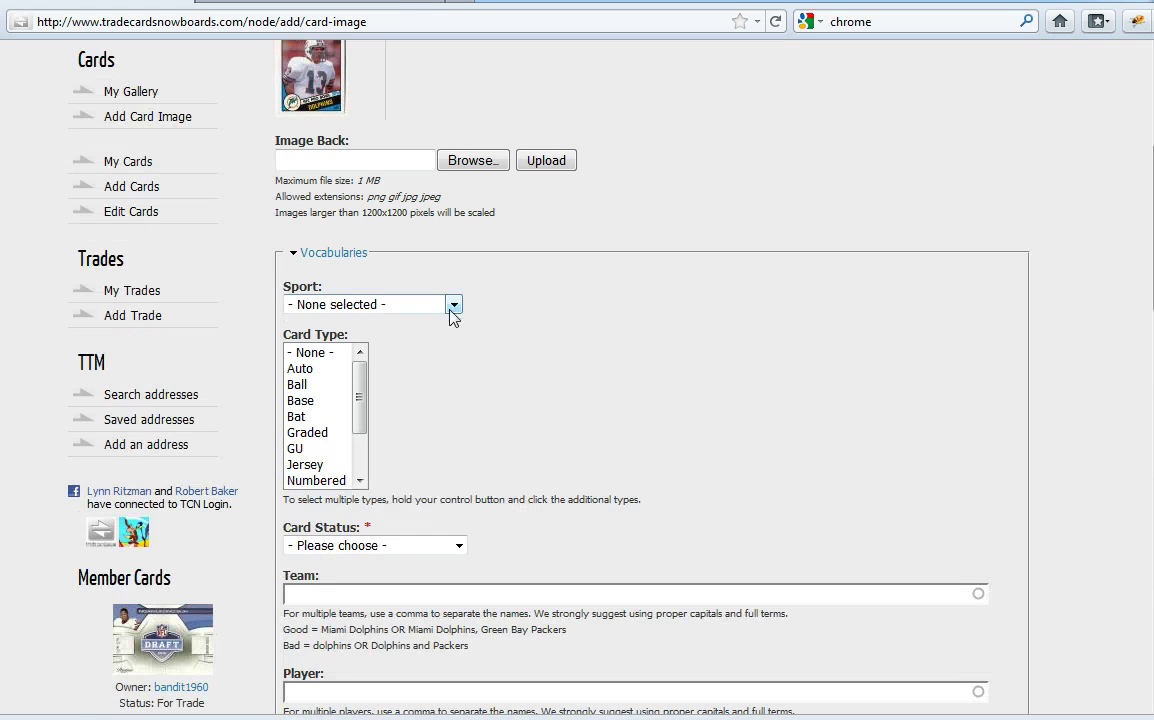
left_click(452, 304)
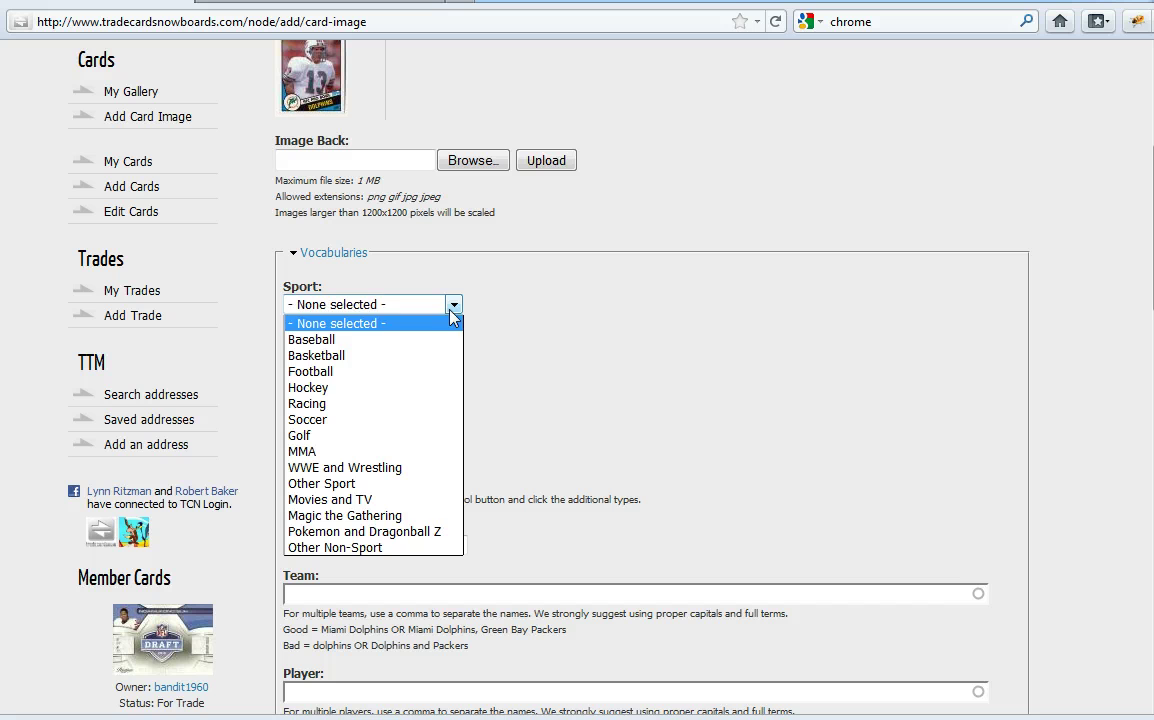
left_click(330, 375)
left_click_drag(362, 398, 362, 434)
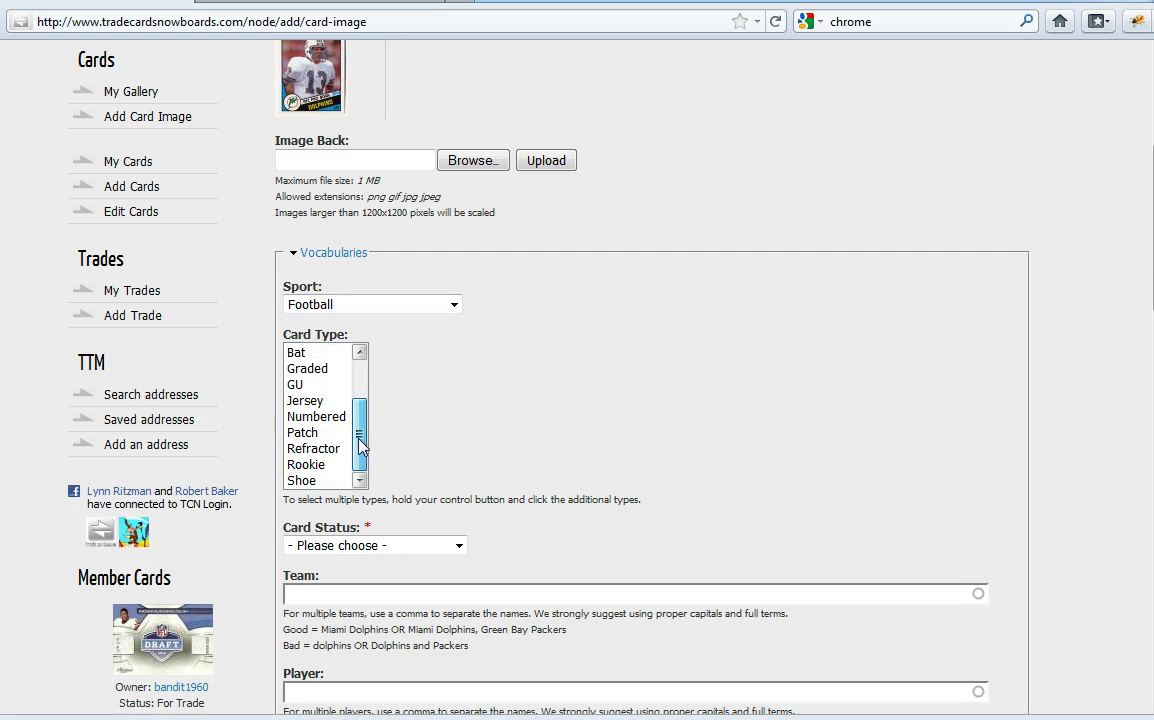
left_click(323, 465)
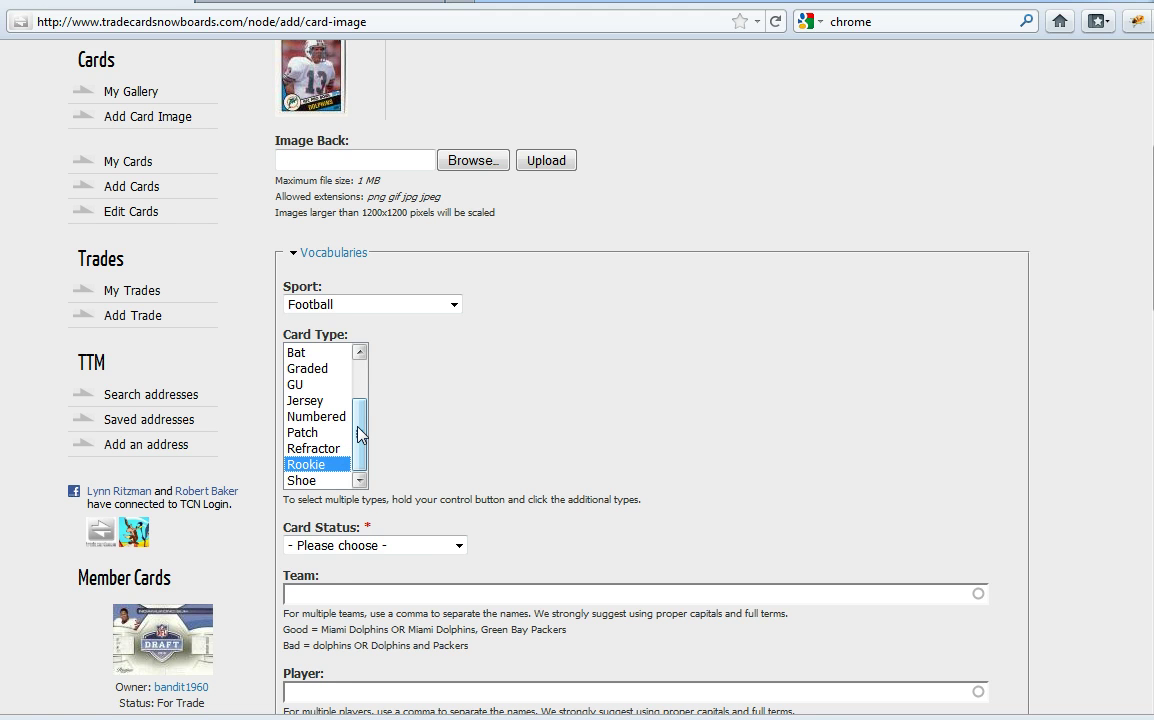
Try selecting Auto, GU and Rookie together as card types, and return to Rookie alone
left_click_drag(361, 434, 335, 391)
left_click(322, 374)
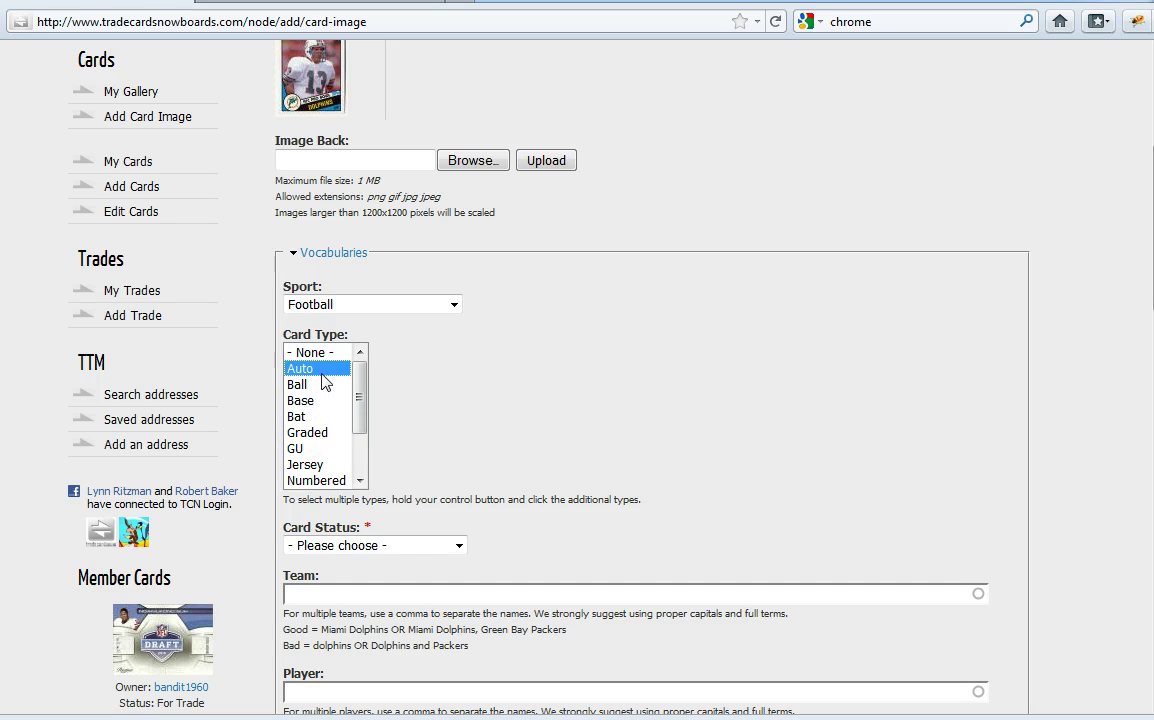
left_click(310, 450, "ctrl")
scroll(330, 420, "down", 2)
left_click(310, 465, "ctrl")
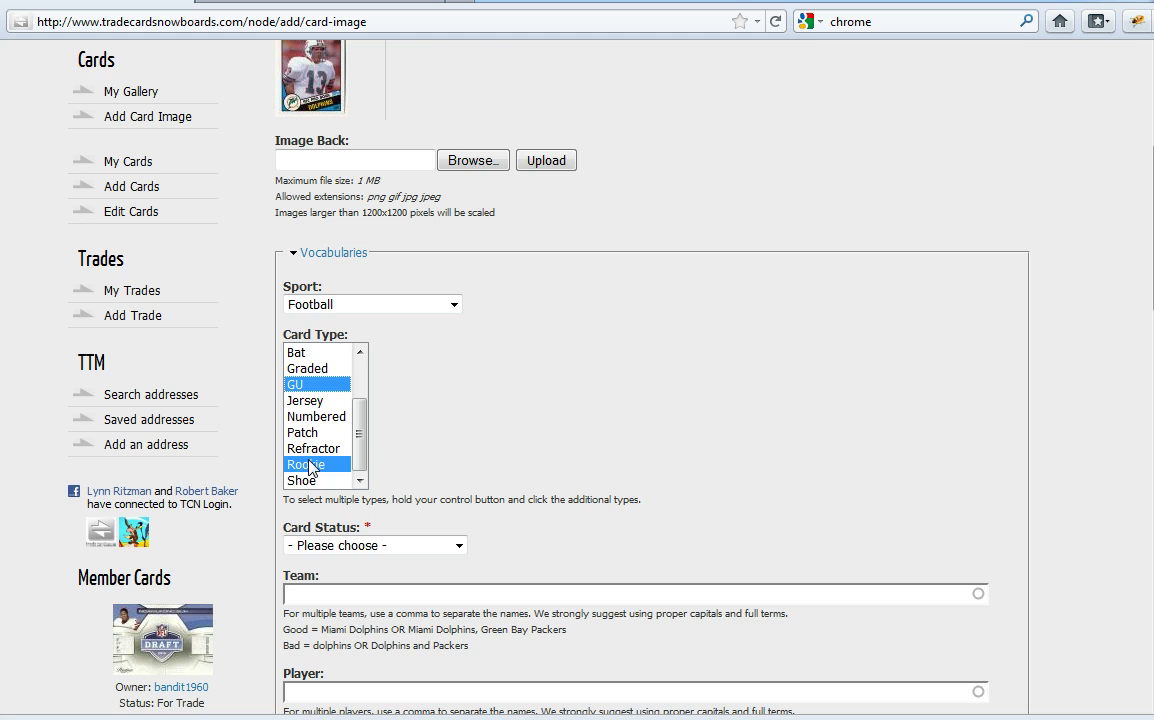
left_click(310, 465)
Set the card status to For Trade
scroll(633, 453, "down", 2)
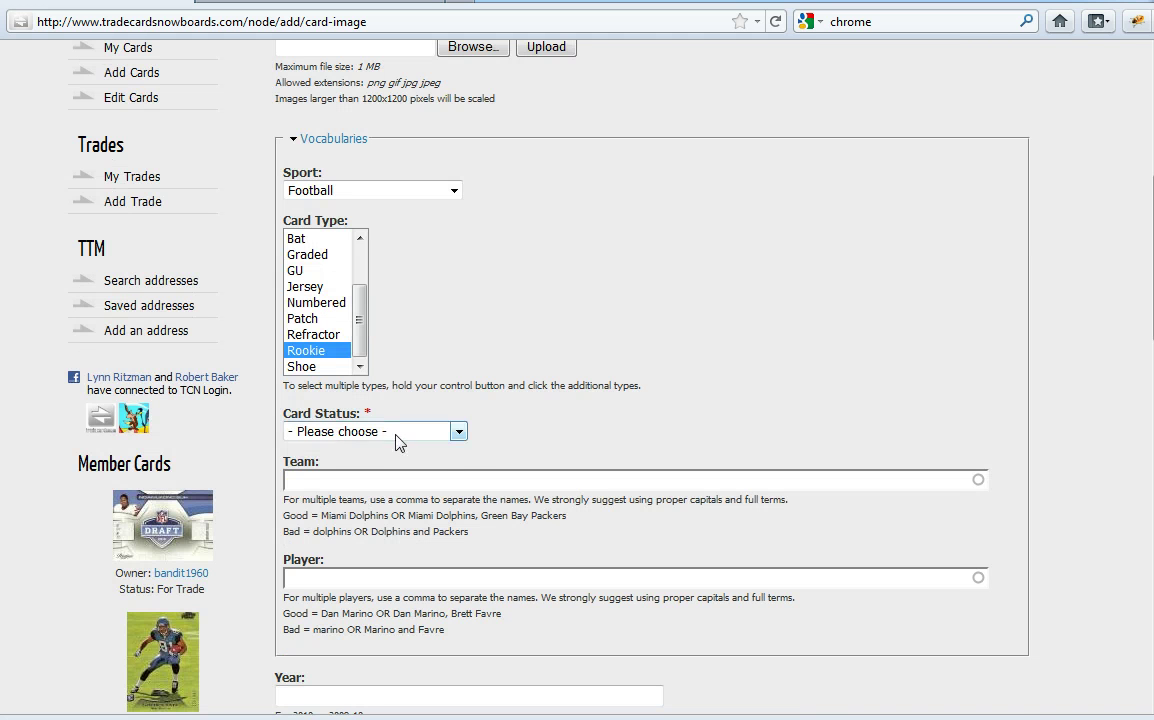
left_click(396, 433)
left_click(362, 465)
Fill in Miami Dolphins as the team and Dan Marino as the player, using the suggested entries
left_click(378, 478)
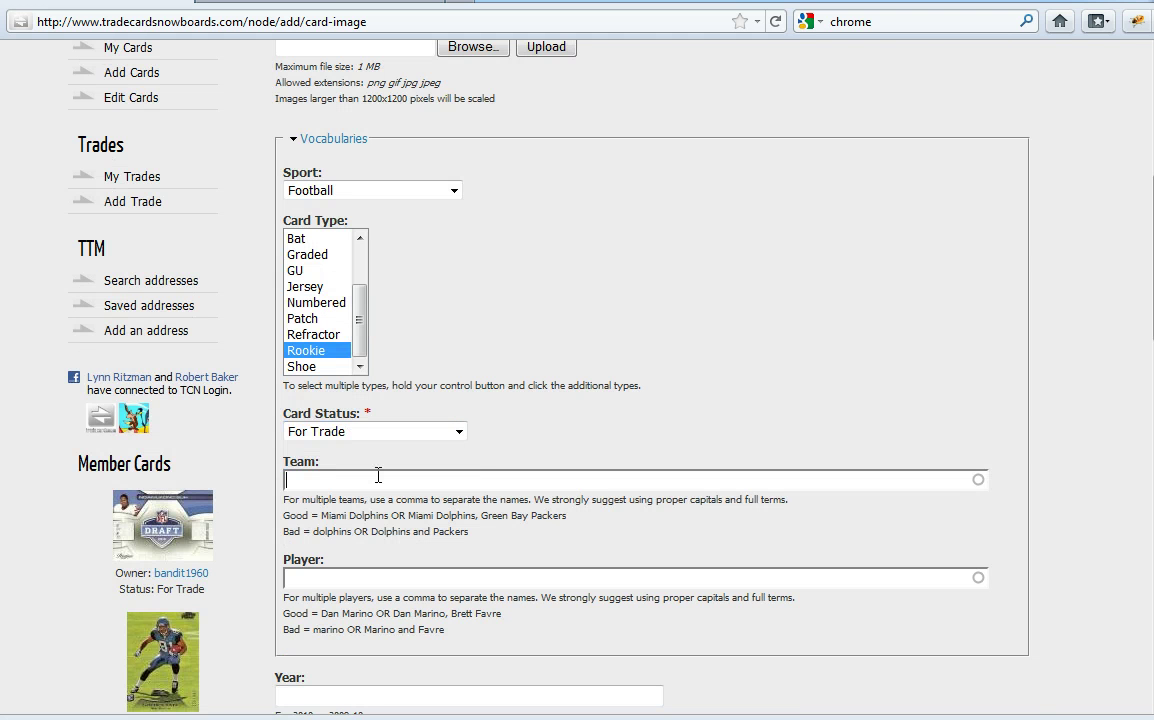
type("Miam")
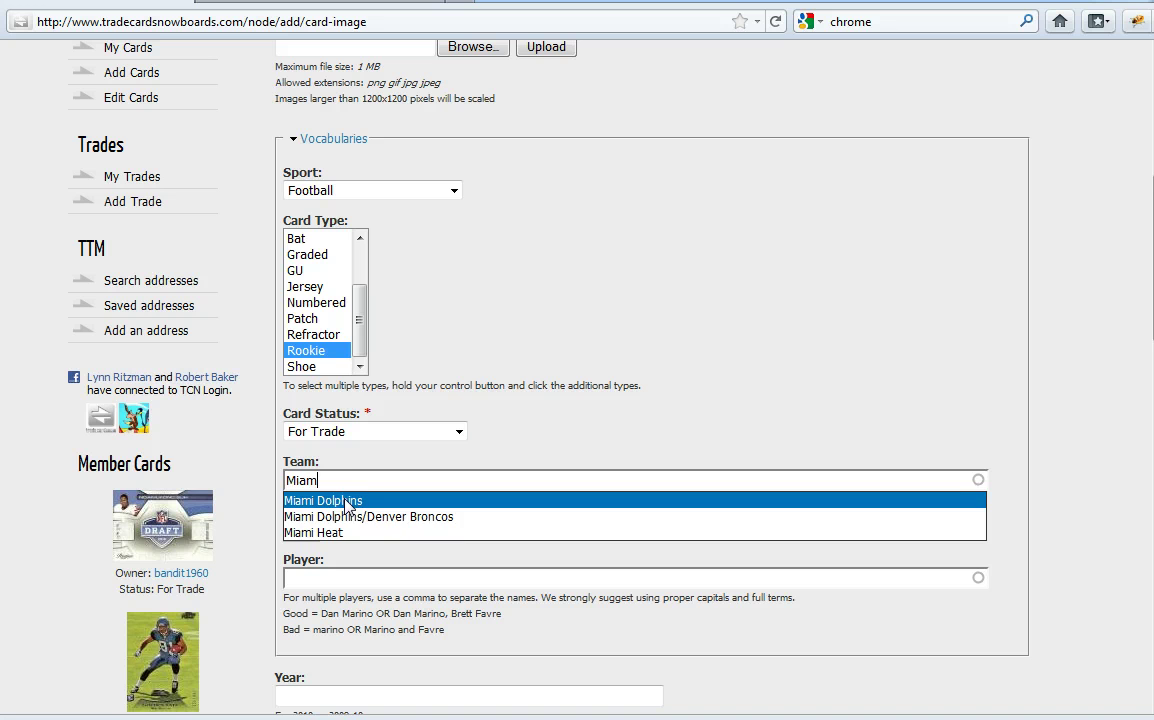
left_click(355, 500)
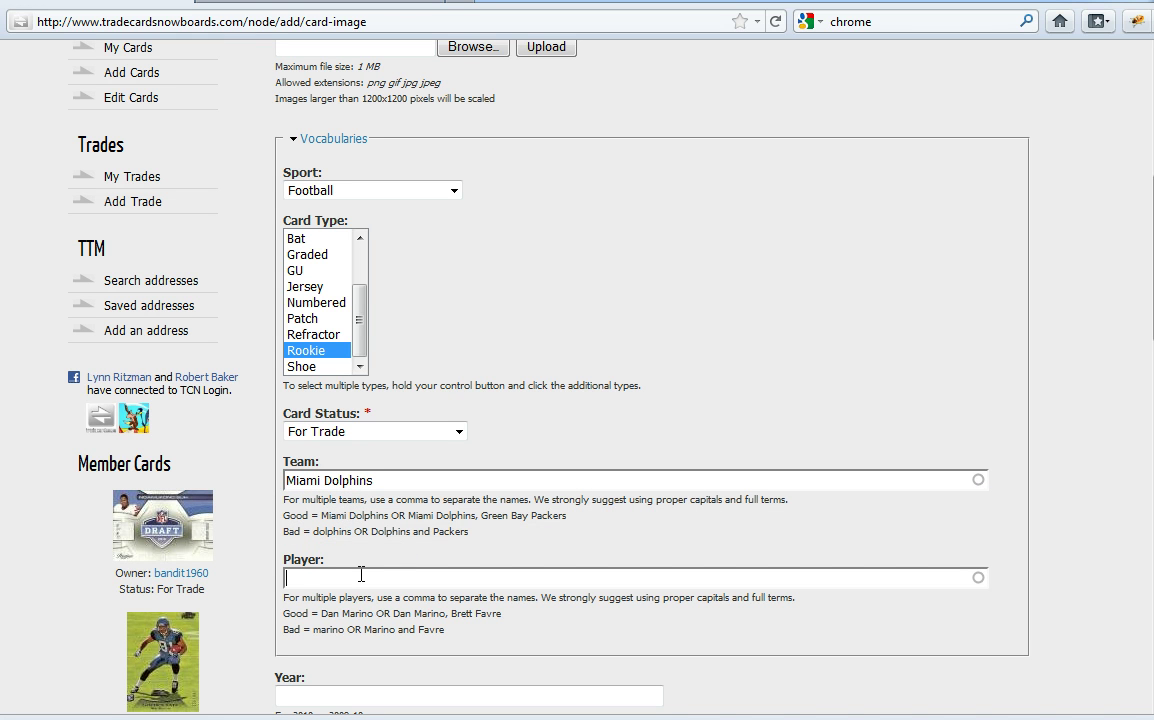
type("Dan Ma")
left_click(340, 598)
Enter 1984 as the card's year and choose Topps as the brand
scroll(571, 602, "down", 2)
scroll(571, 602, "down", 2)
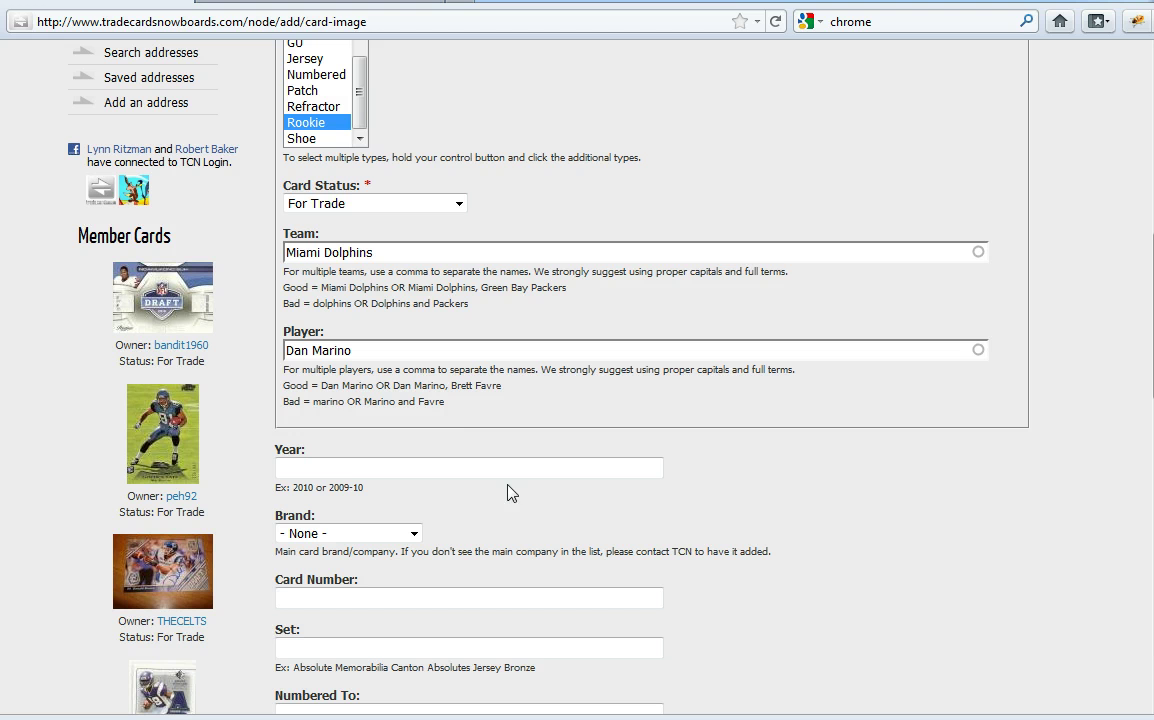
left_click(324, 467)
type("1984")
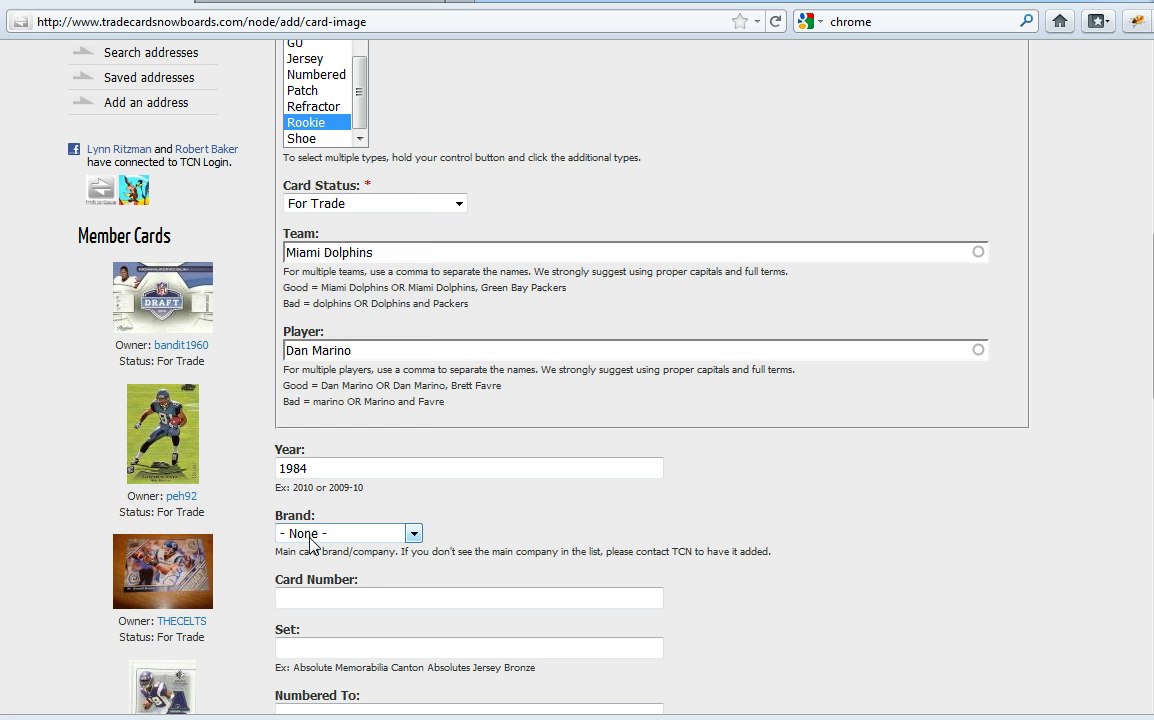
left_click(322, 535)
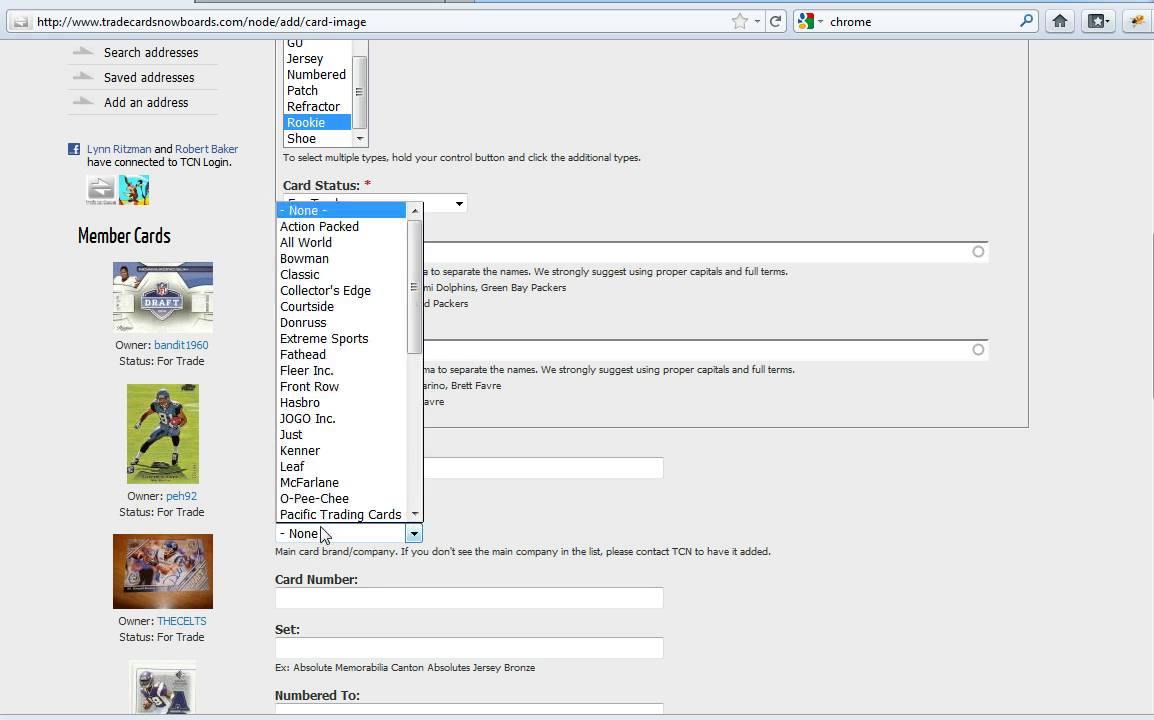
left_click_drag(415, 310, 416, 490)
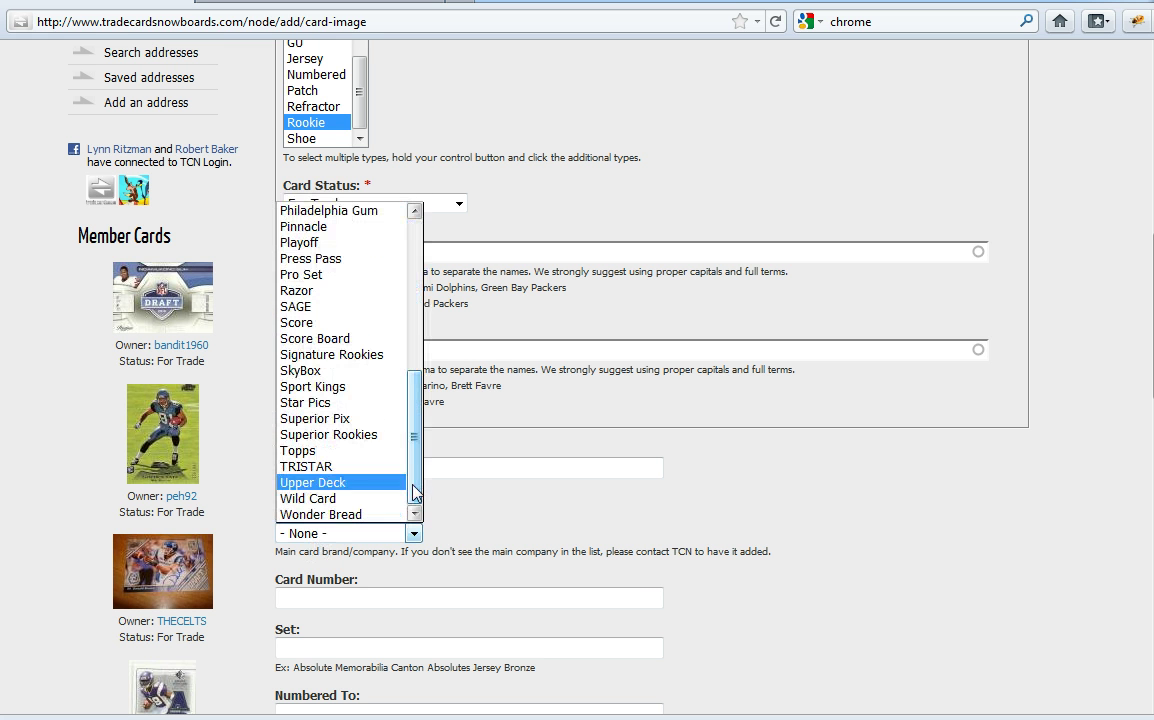
left_click(298, 450)
Enter 123 as the card number and Topps as the set
left_click(362, 597)
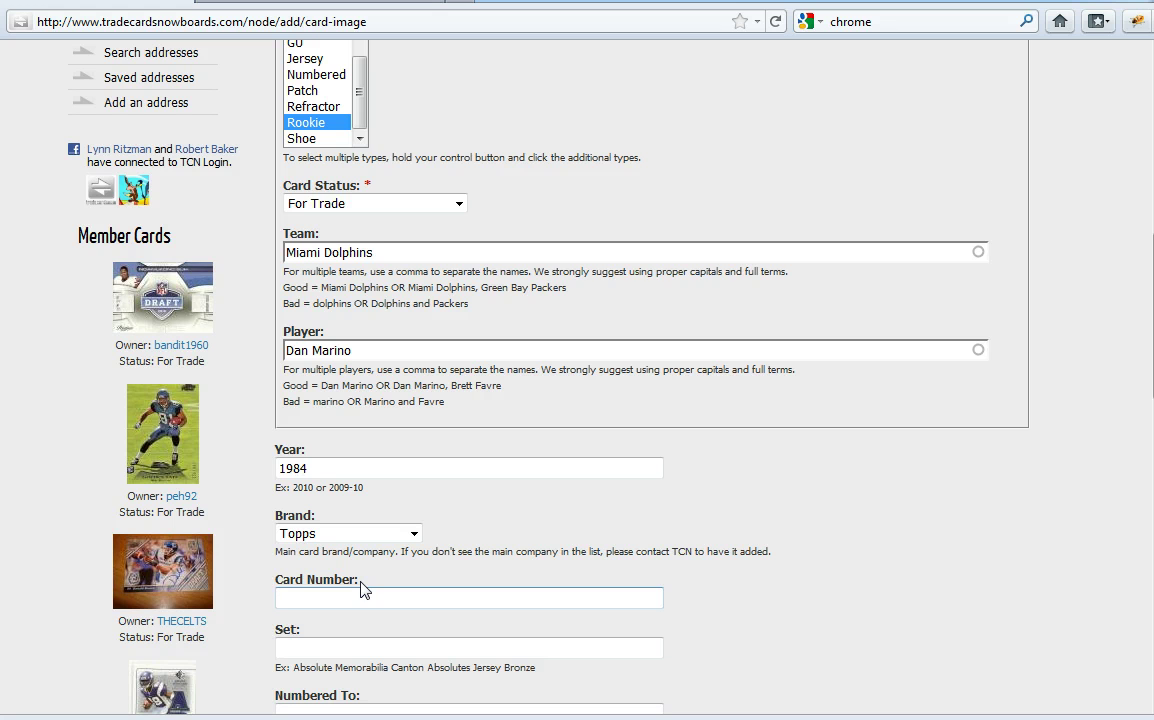
type("123")
scroll(728, 450, "down", 3)
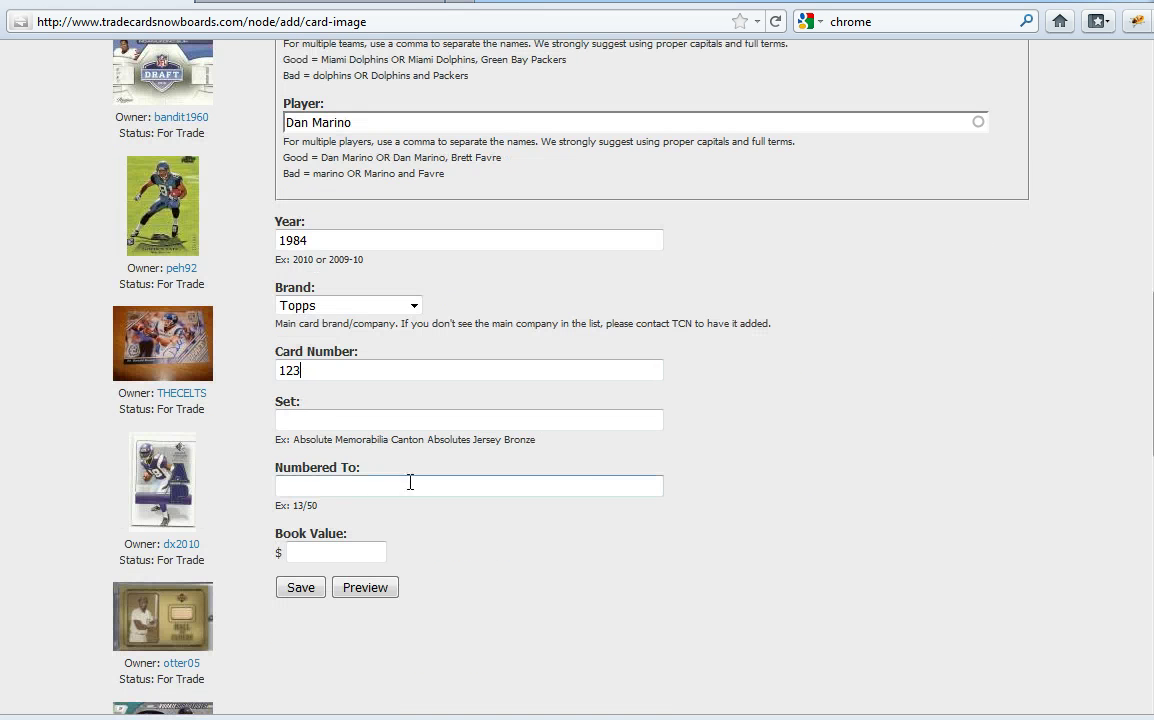
left_click(602, 416)
type("Topps")
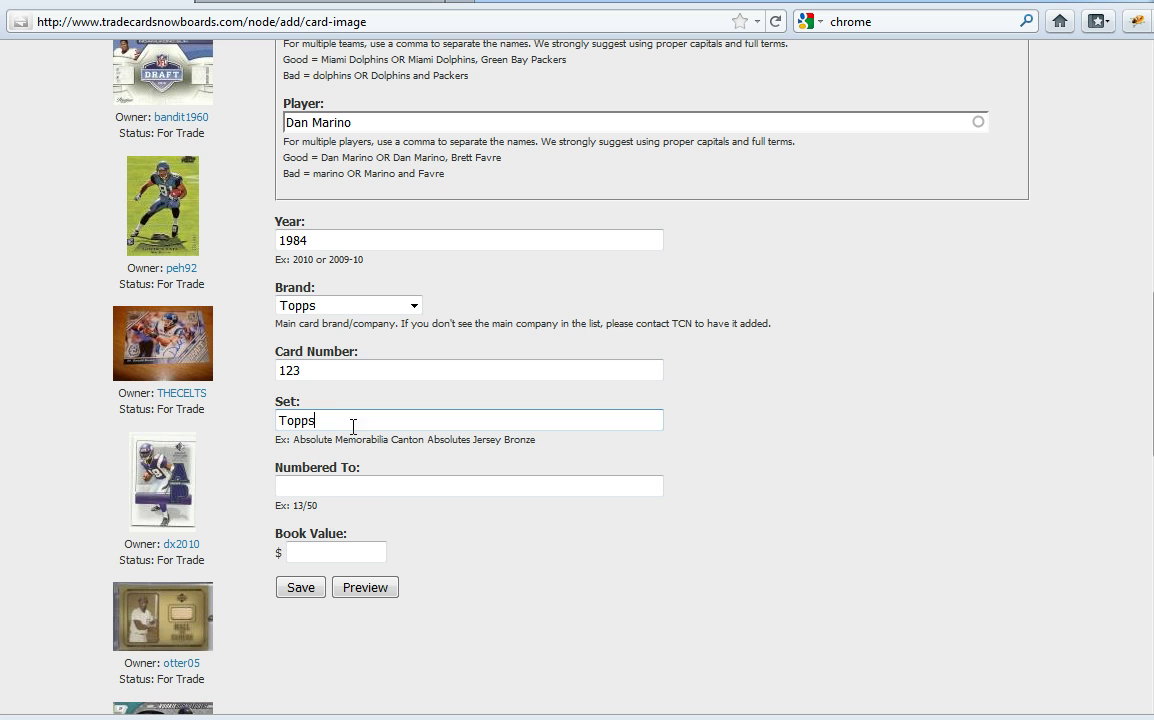
Leave the numbering field empty, set the book value to $120, and save the card image
left_click(376, 484)
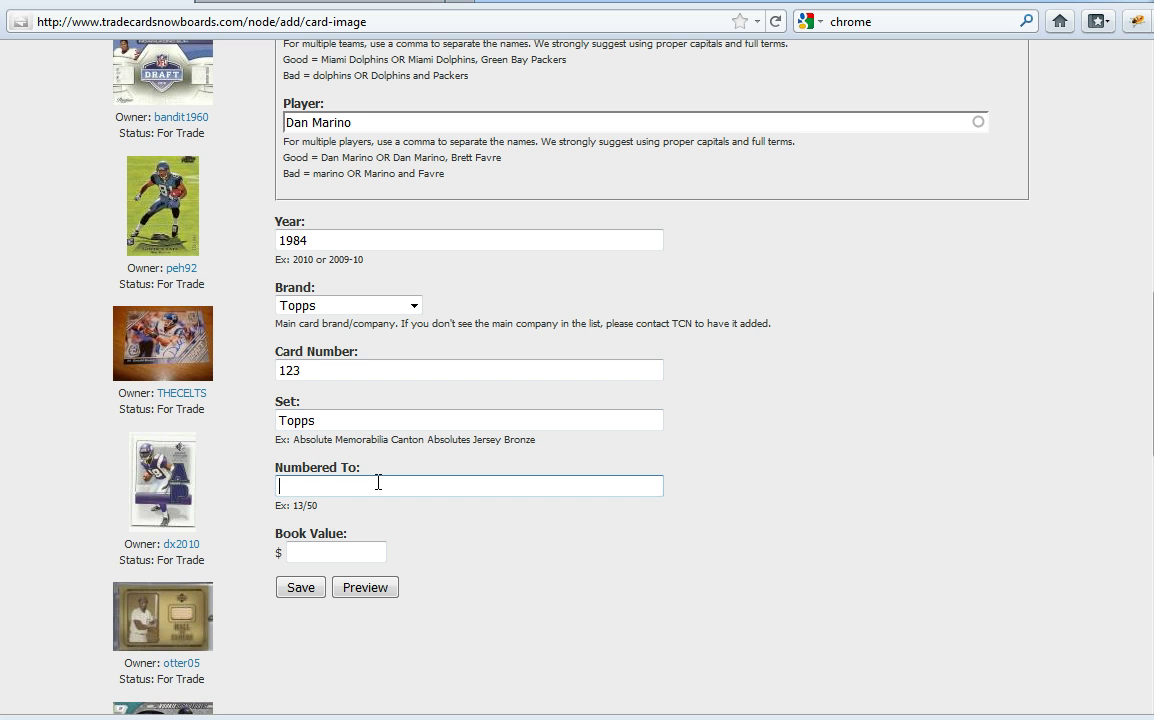
left_click(361, 552)
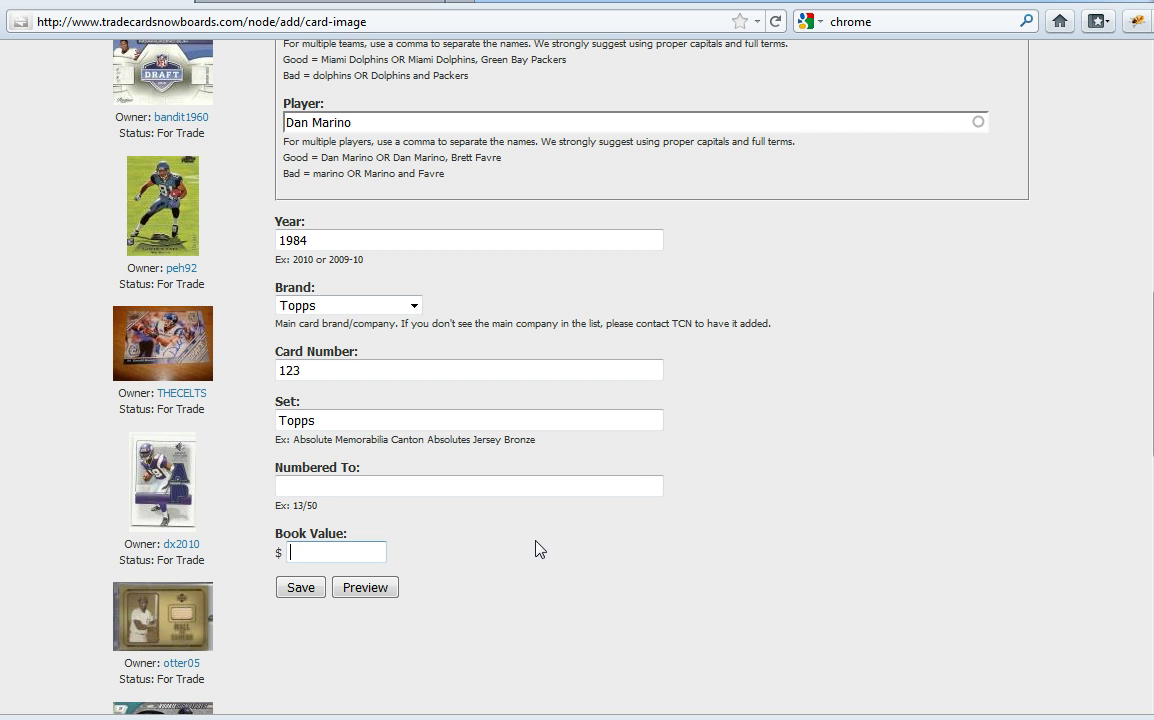
left_click(549, 565)
type("120")
left_click(301, 588)
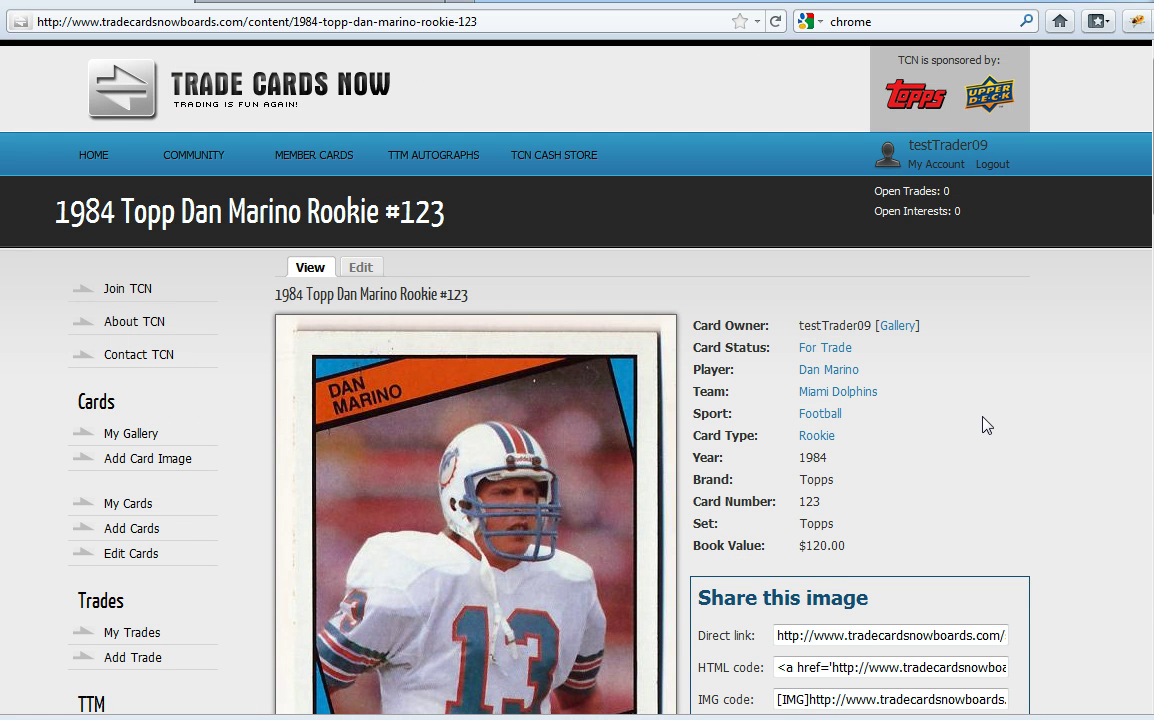
Review the saved card's details and sharing codes, and return to the site's home page to see the featured cards
scroll(985, 415, "down", 2)
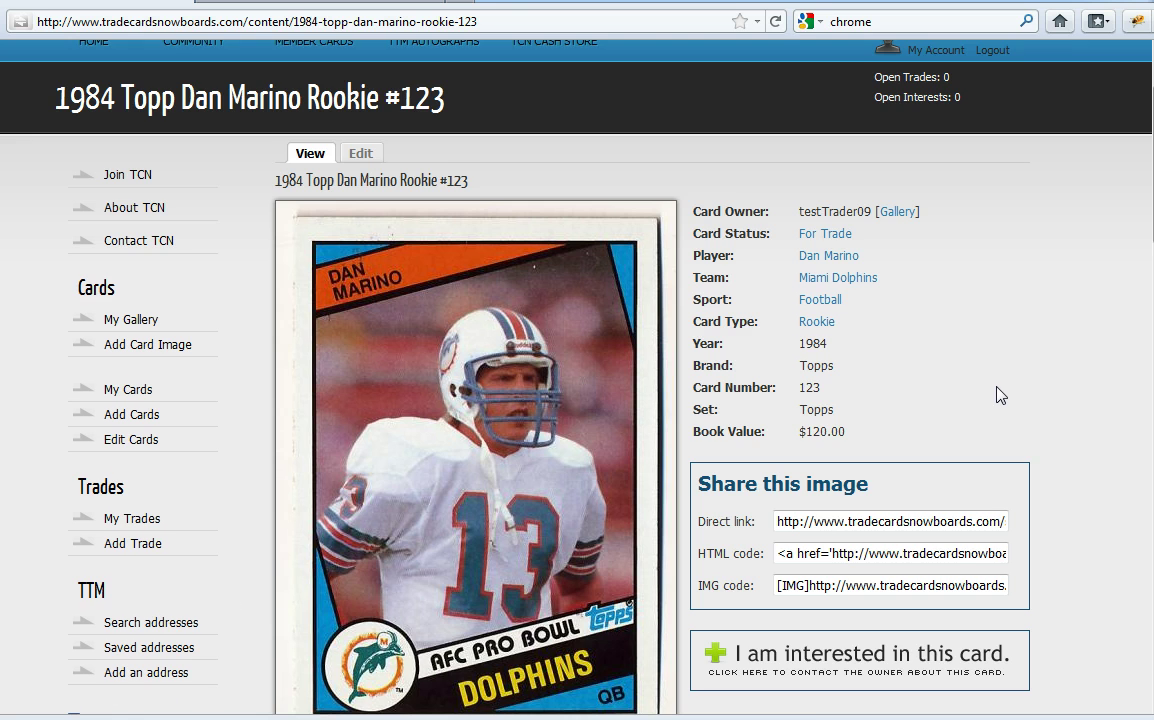
scroll(1000, 396, "down", 4)
scroll(1004, 396, "up", 2)
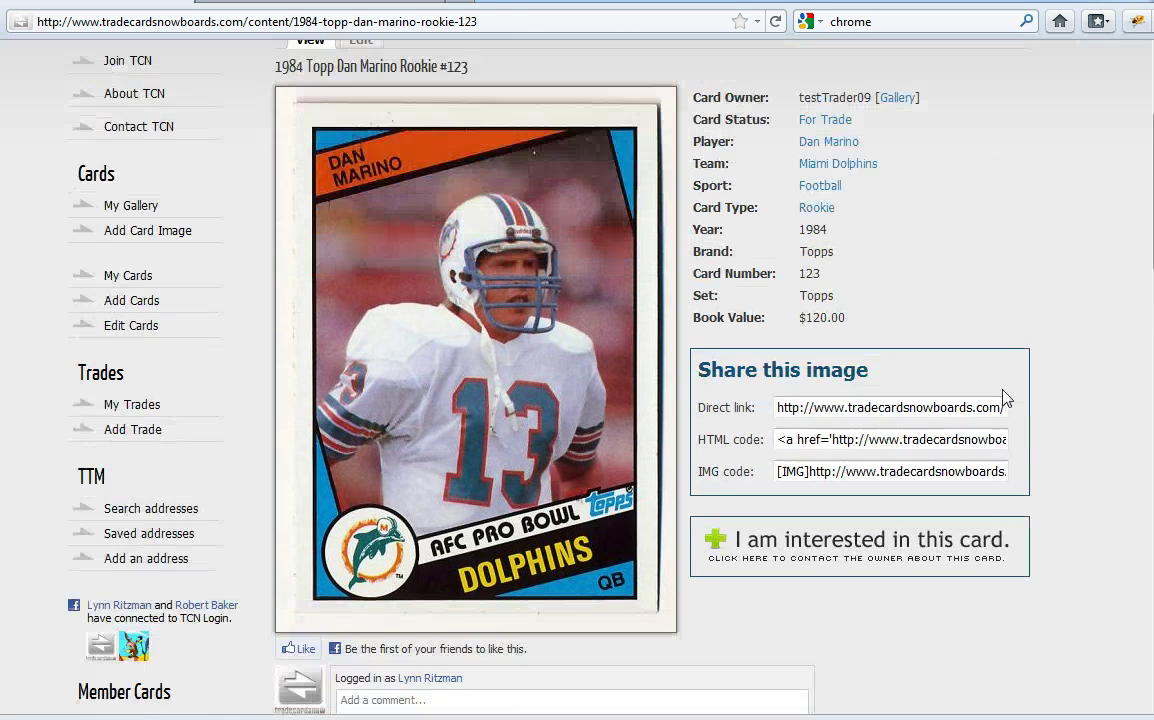
scroll(1008, 398, "up", 2)
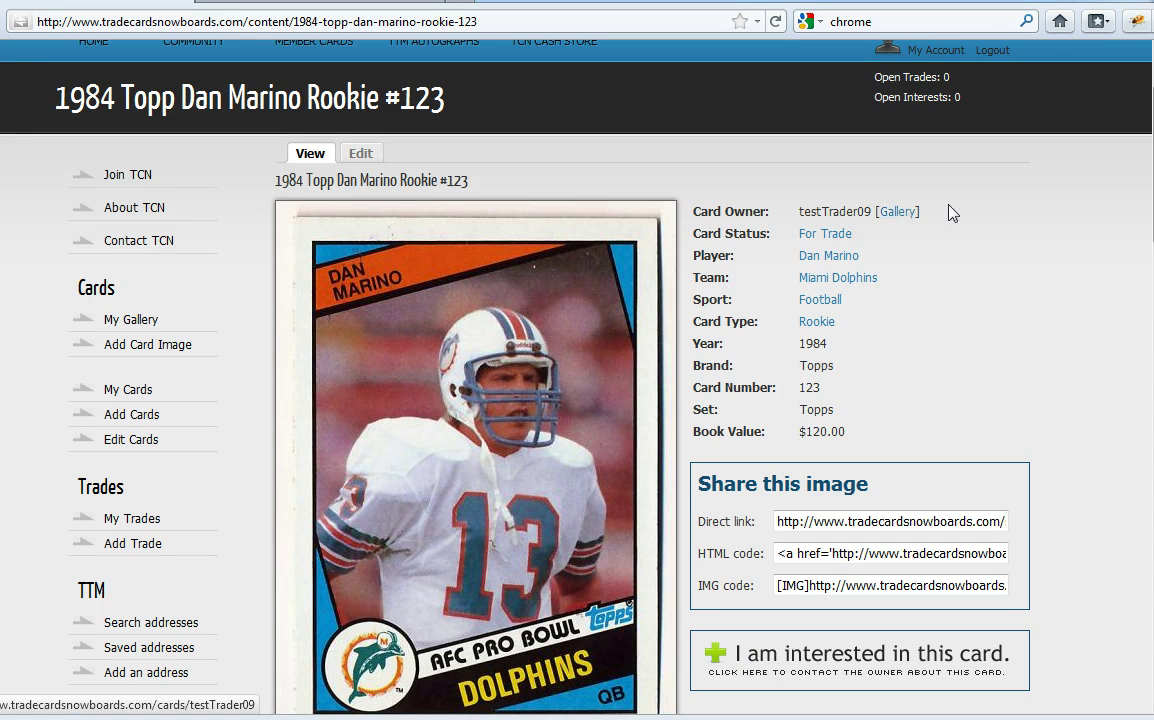
scroll(950, 211, "up", 2)
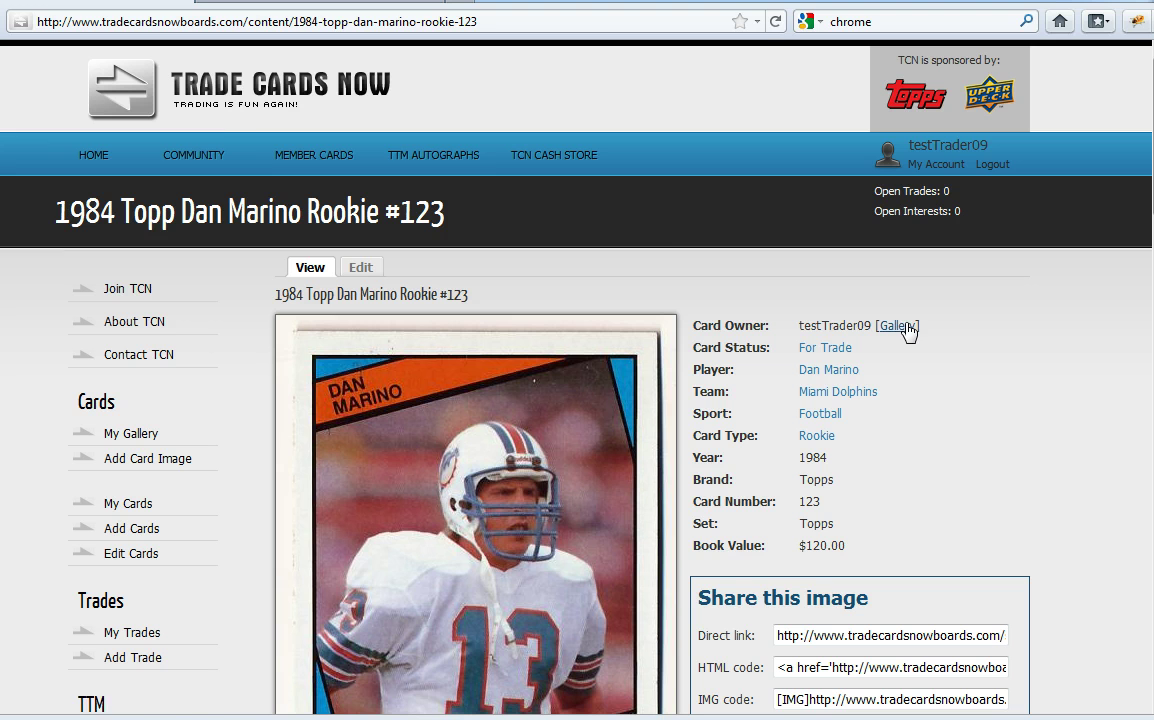
left_click(104, 166)
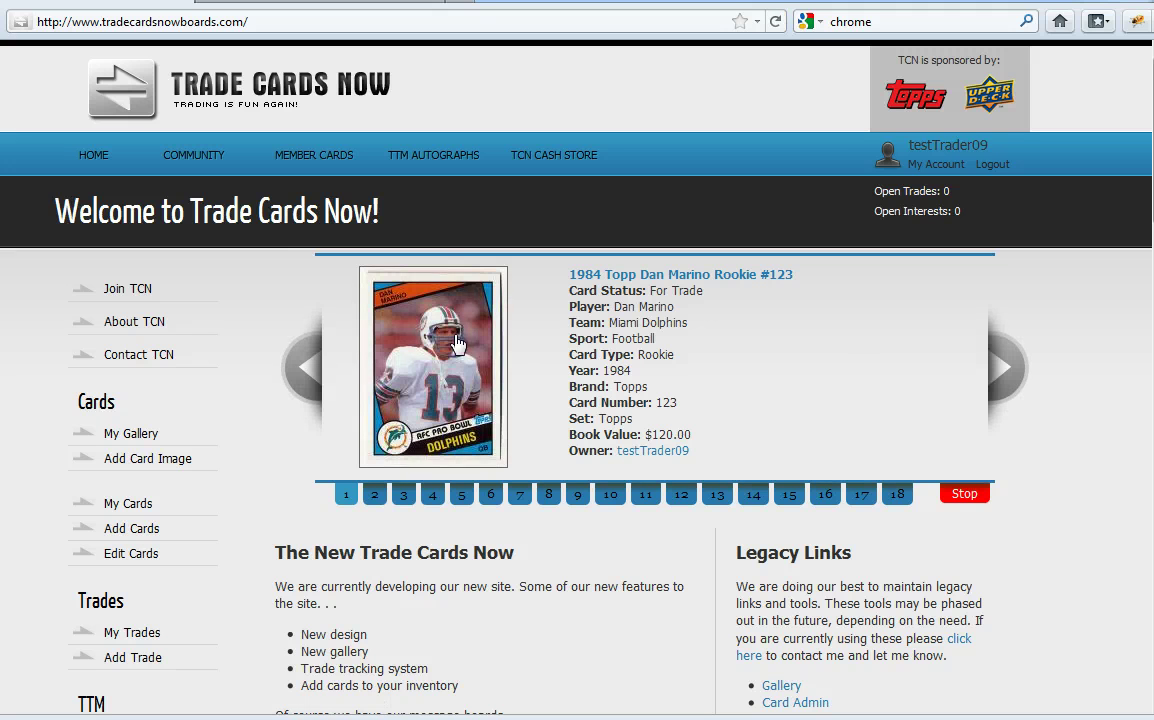
Open the community message boards and look through the forum list and the member cards beside it
mouse_move(194, 155)
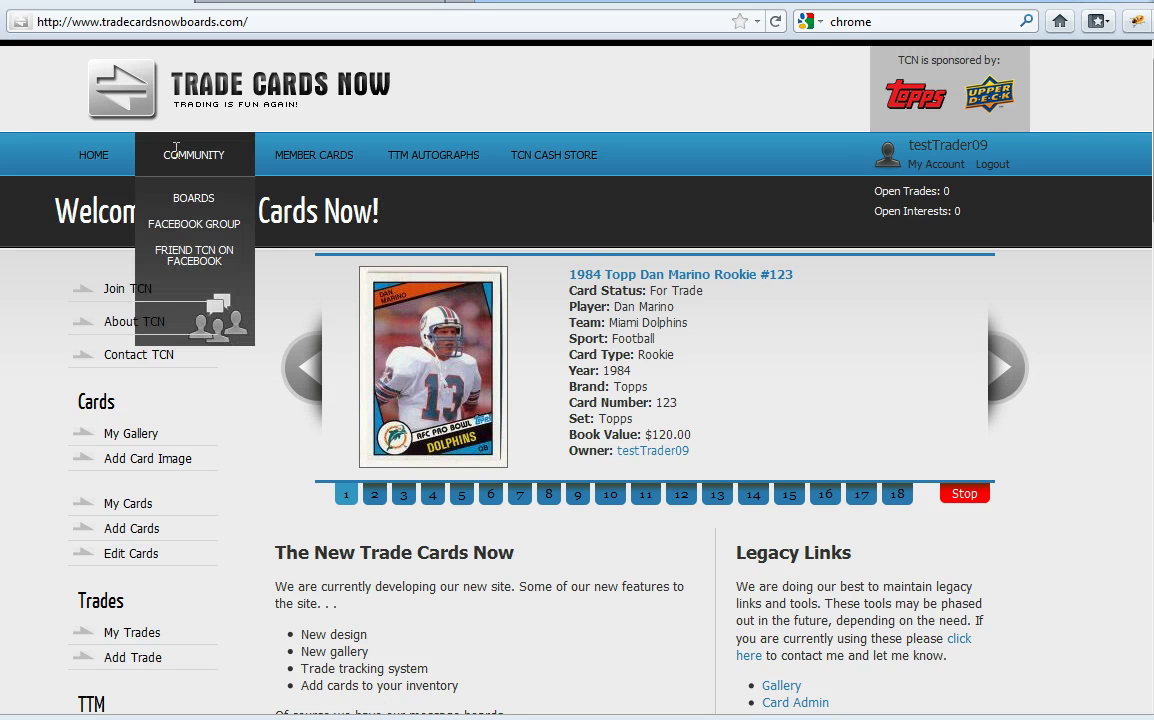
left_click(203, 216)
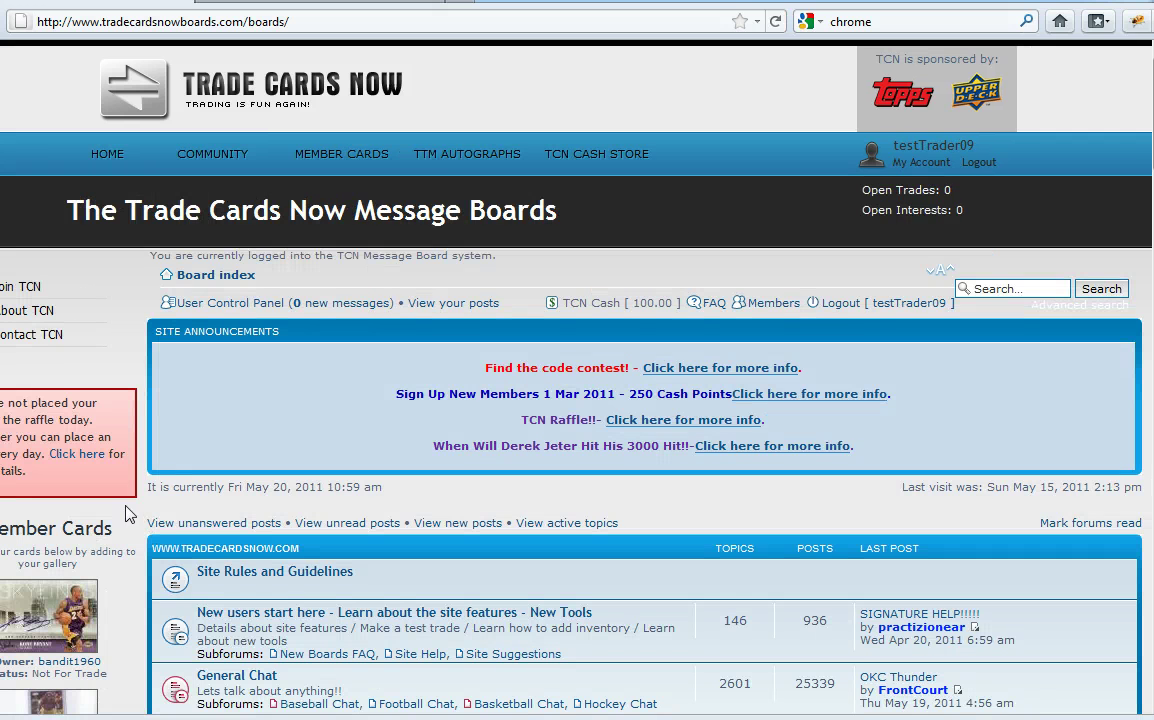
scroll(113, 462, "down", 5)
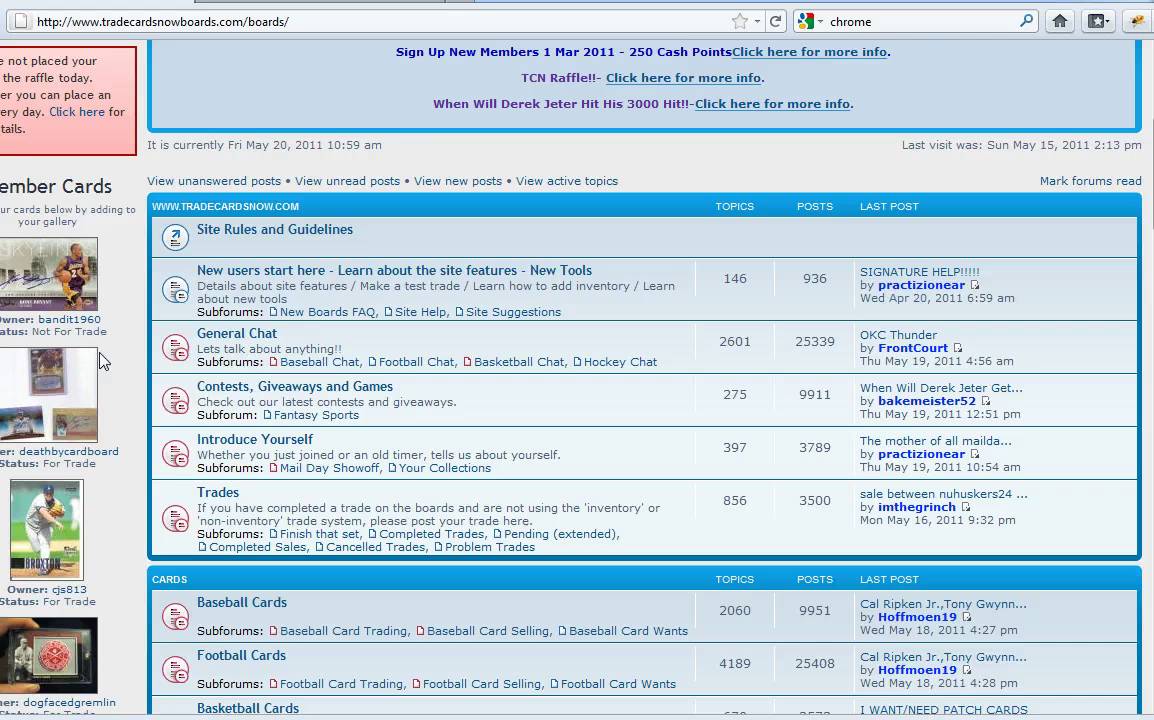
Open the Kobe Bryant Skylines card from the member cards beside the forum list and review its details
scroll(90, 260, "up", 5)
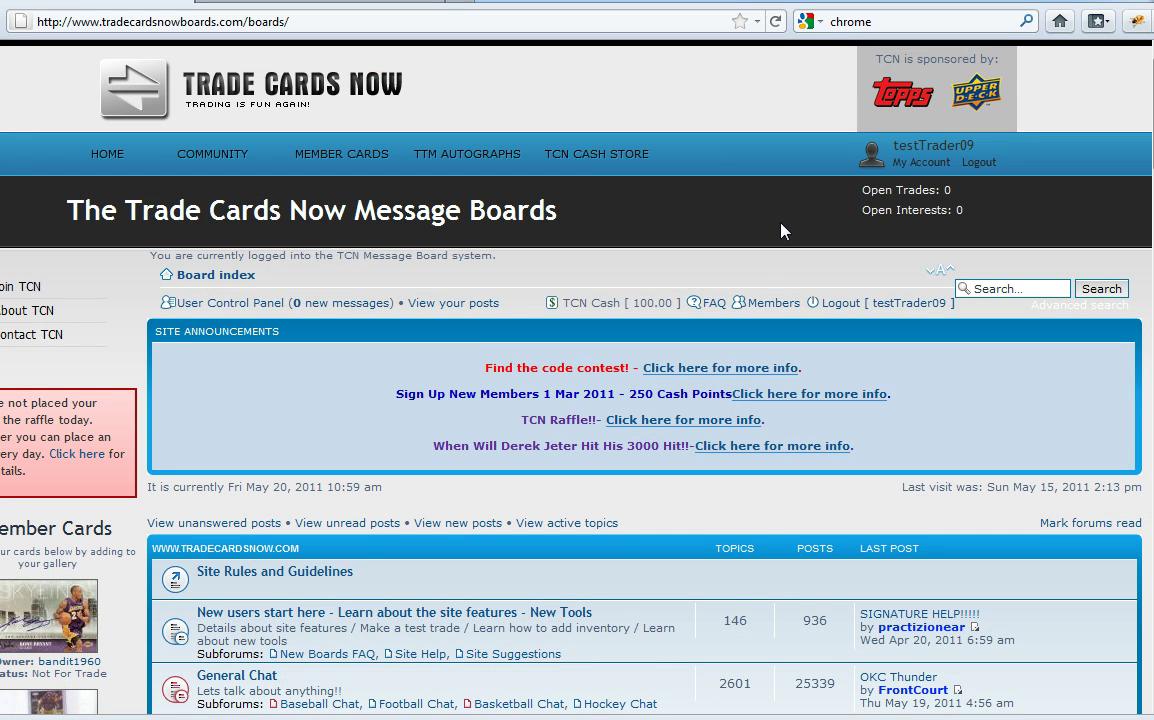
scroll(386, 417, "down", 4)
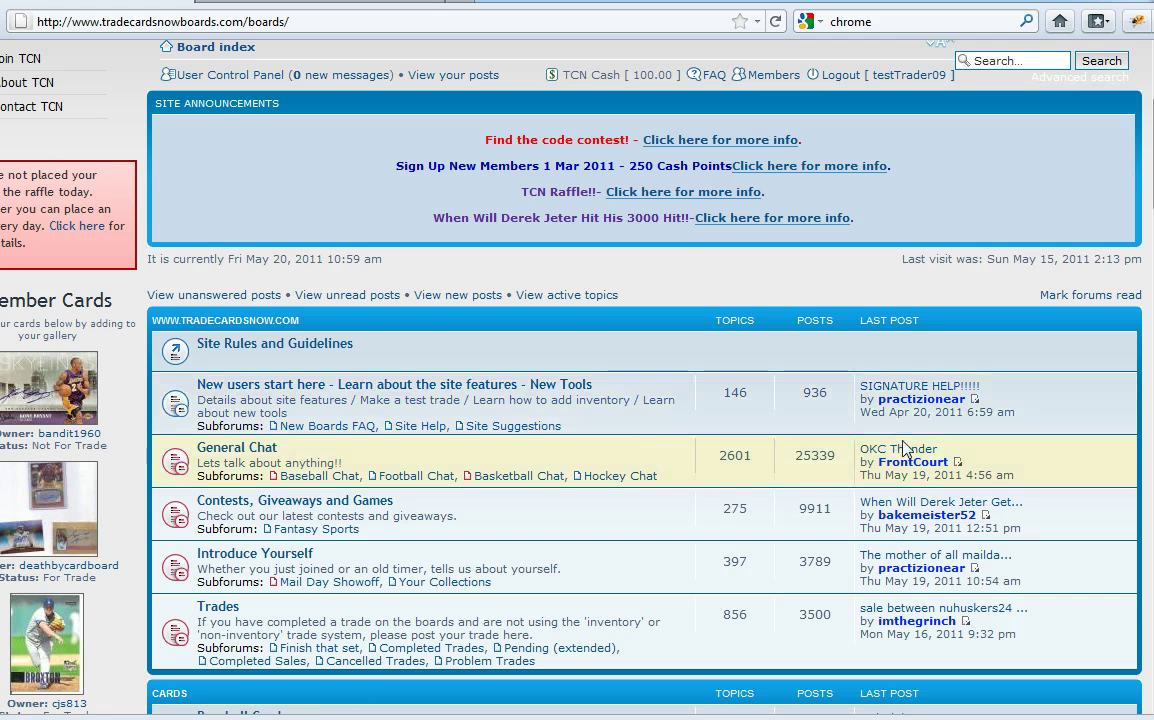
left_click(278, 384)
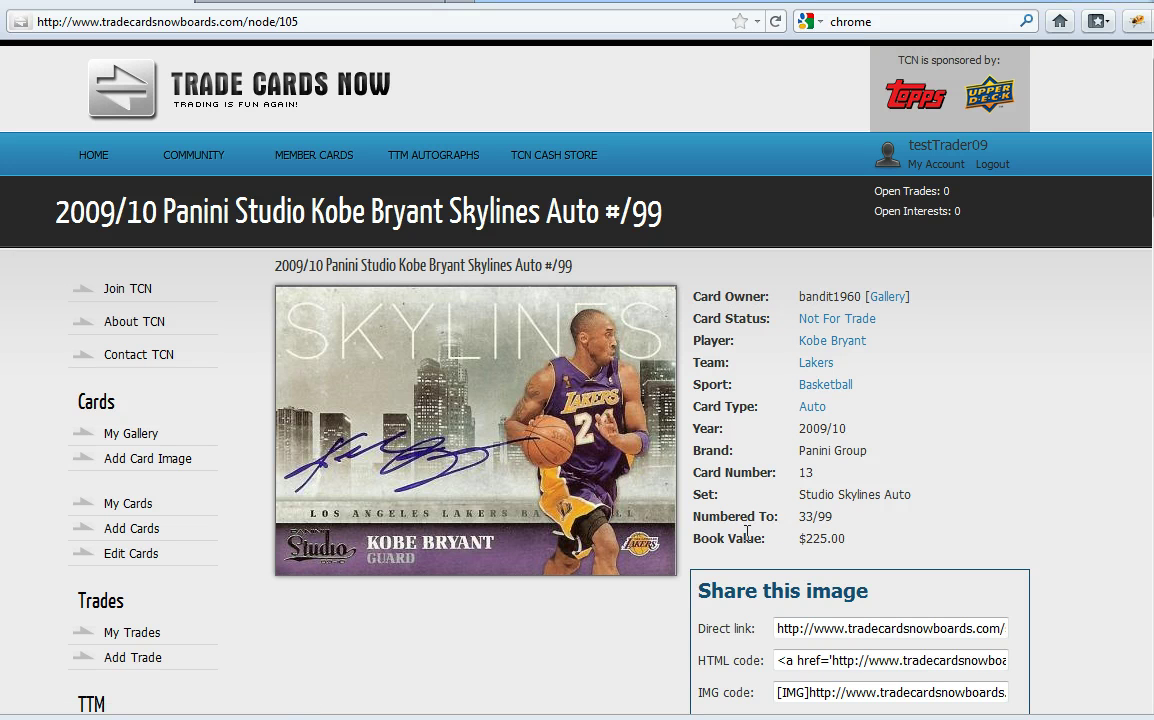
scroll(981, 463, "down", 3)
scroll(945, 391, "up", 3)
Open the gallery of the Kobe Bryant card's owner and look through the cards and filter lists
left_click(888, 300)
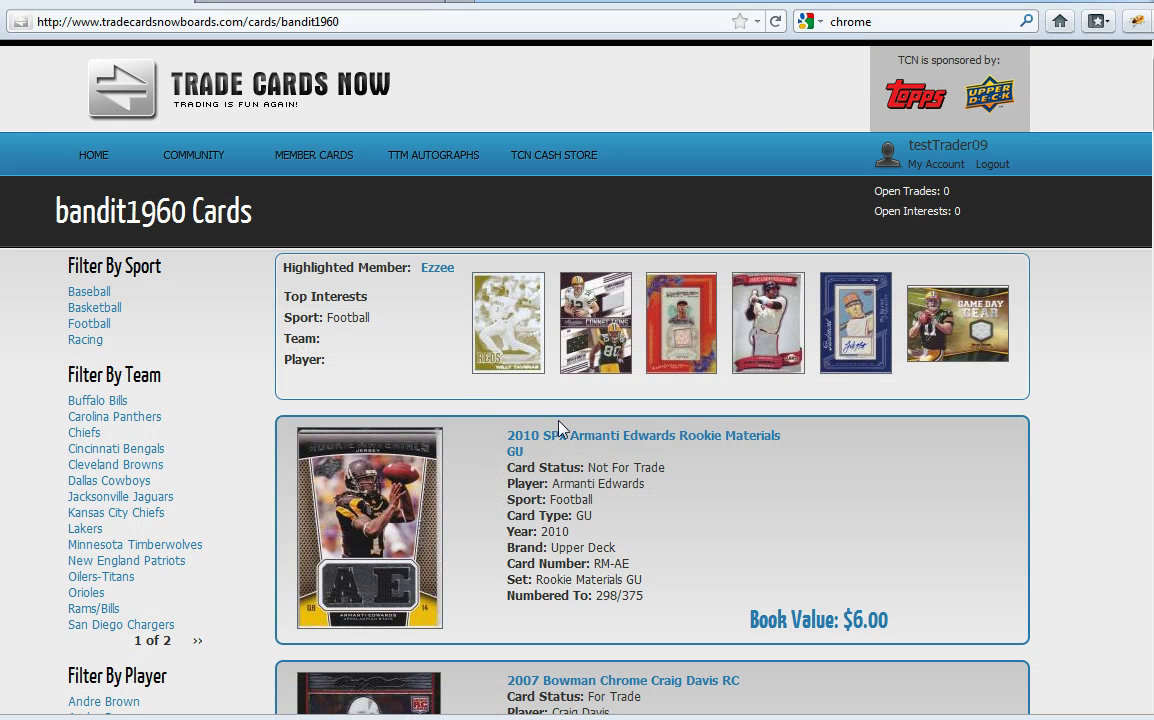
scroll(815, 445, "down", 2)
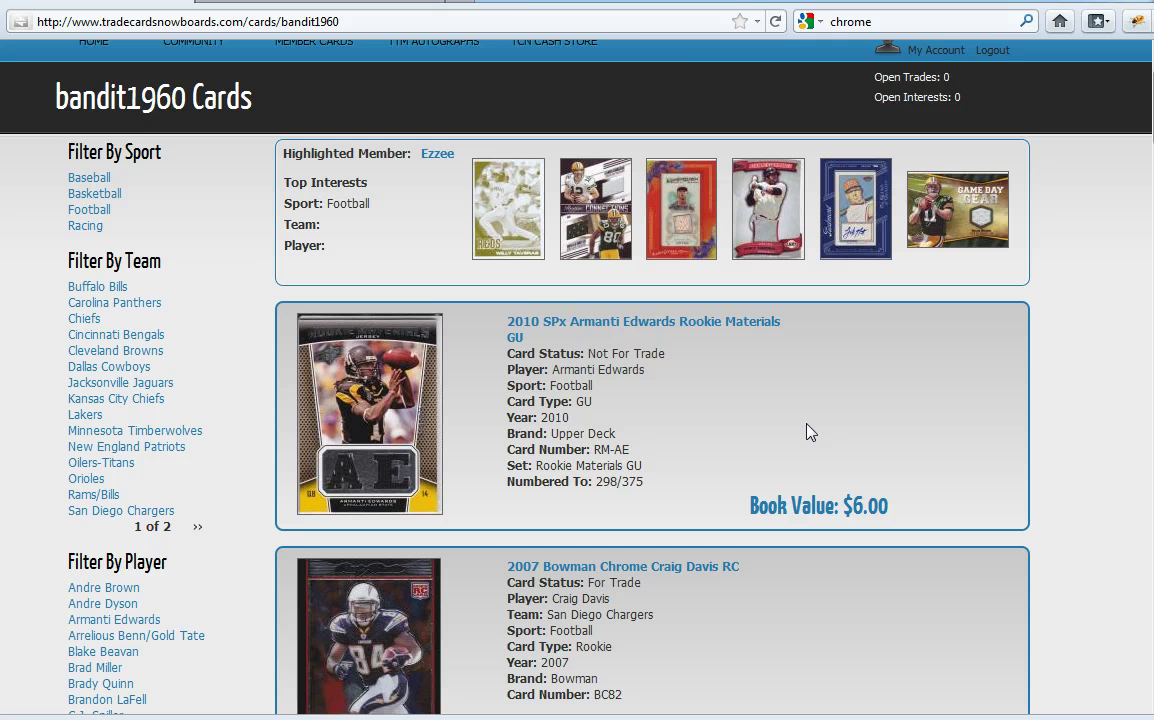
scroll(756, 418, "up", 2)
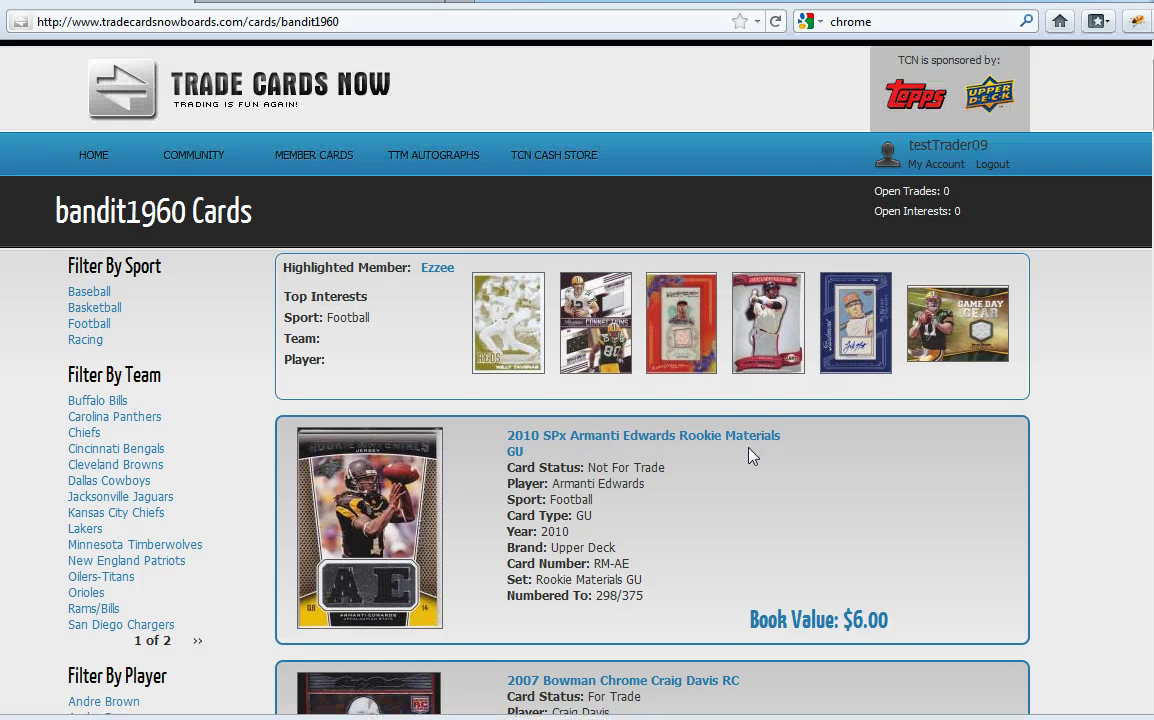
scroll(742, 458, "down", 2)
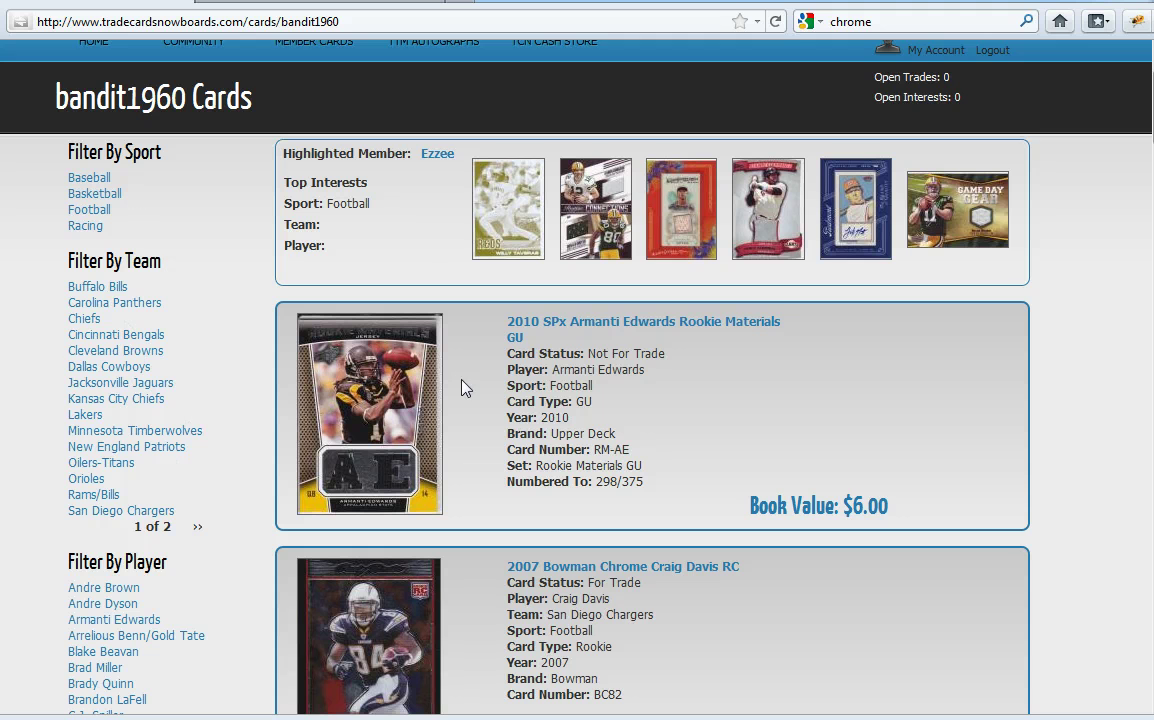
scroll(950, 490, "down", 5)
scroll(917, 482, "up", 5)
Filter the member's gallery by the sport Football, look through the matching cards, and remove the filter
left_click(95, 211)
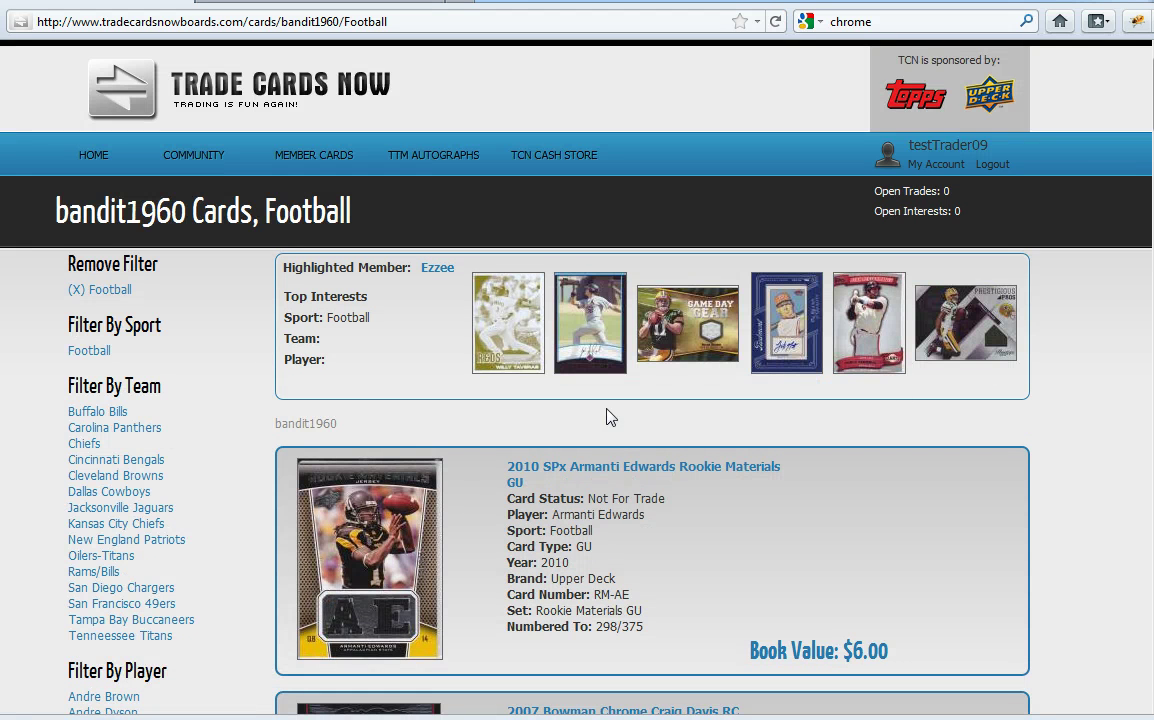
scroll(595, 422, "down", 2)
scroll(592, 425, "down", 14)
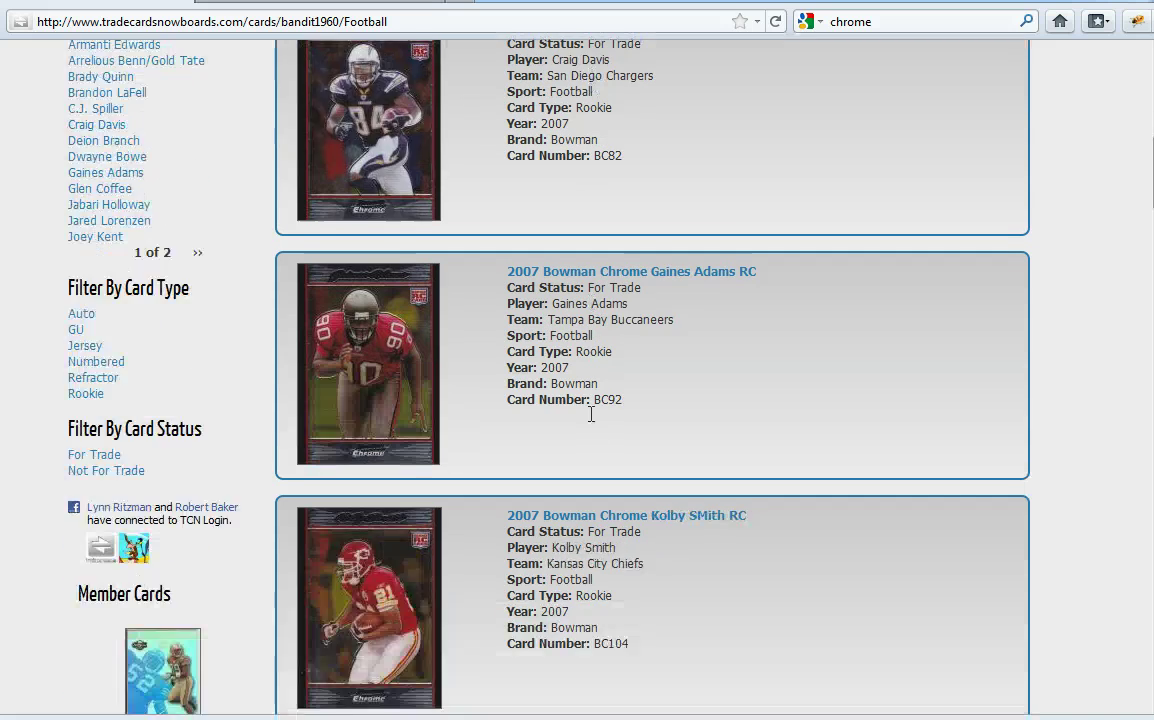
scroll(593, 415, "down", 10)
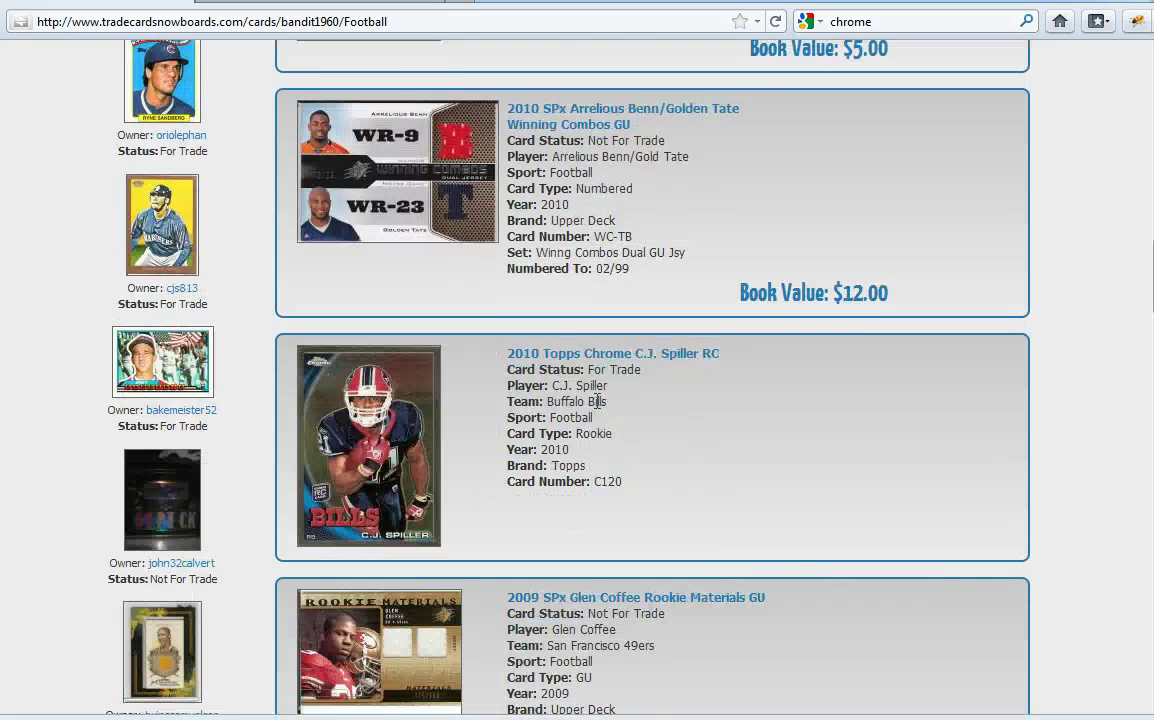
scroll(598, 401, "down", 10)
scroll(608, 402, "up", 14)
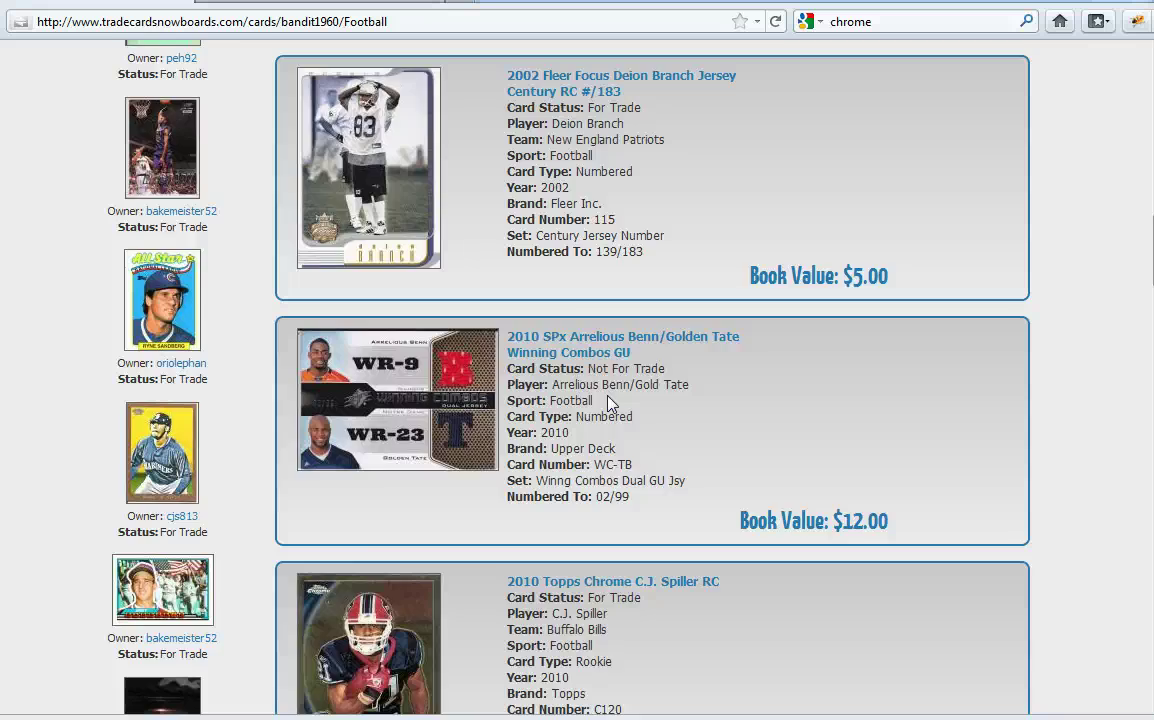
scroll(610, 404, "up", 16)
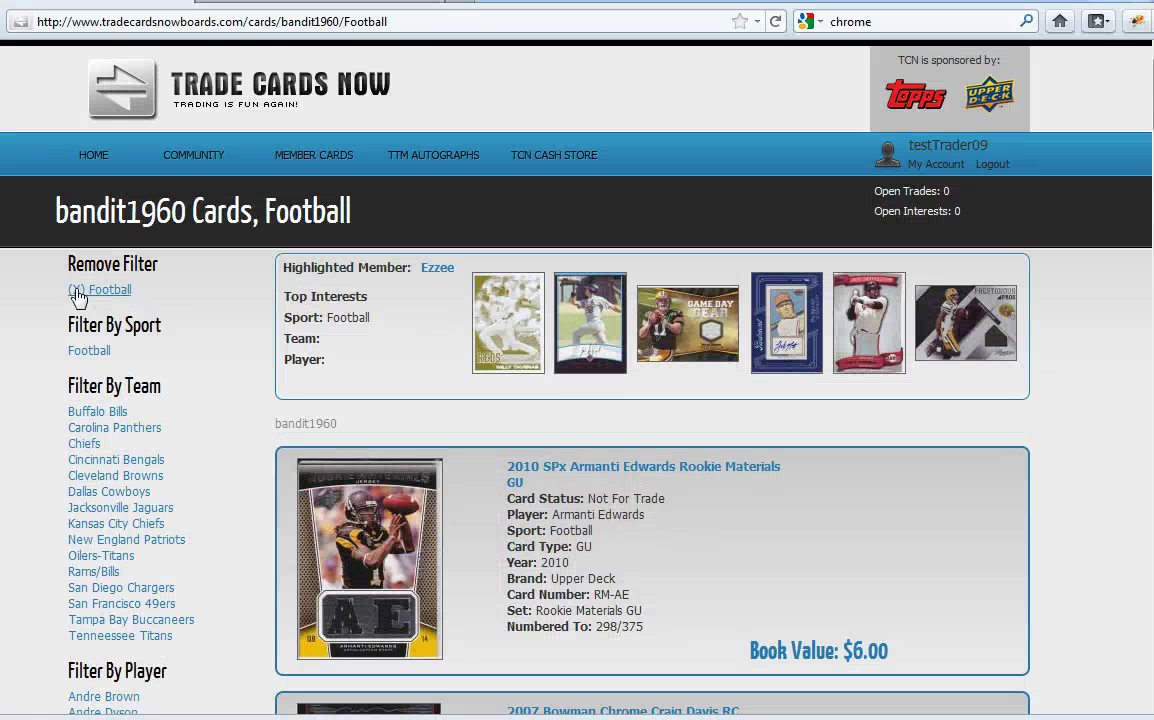
left_click(78, 290)
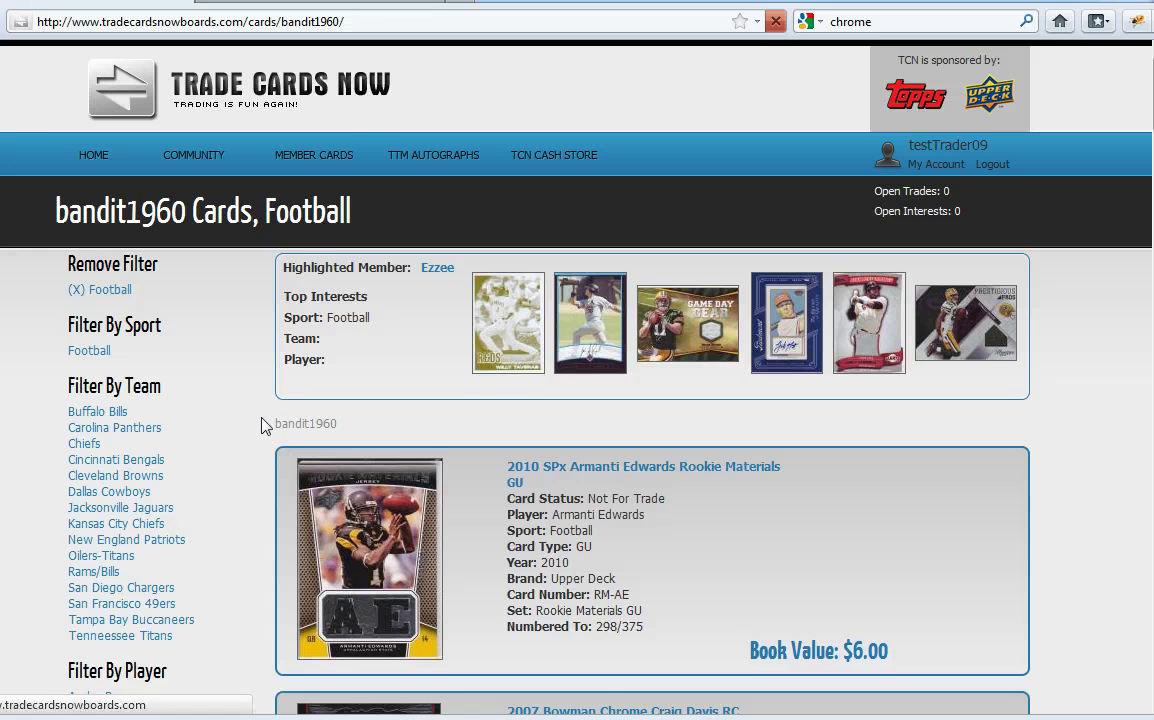
Filter the gallery by the Auto card type and open the 2004 Press Pass Rick Crawford Auto card
scroll(256, 436, "down", 4)
scroll(252, 434, "down", 6)
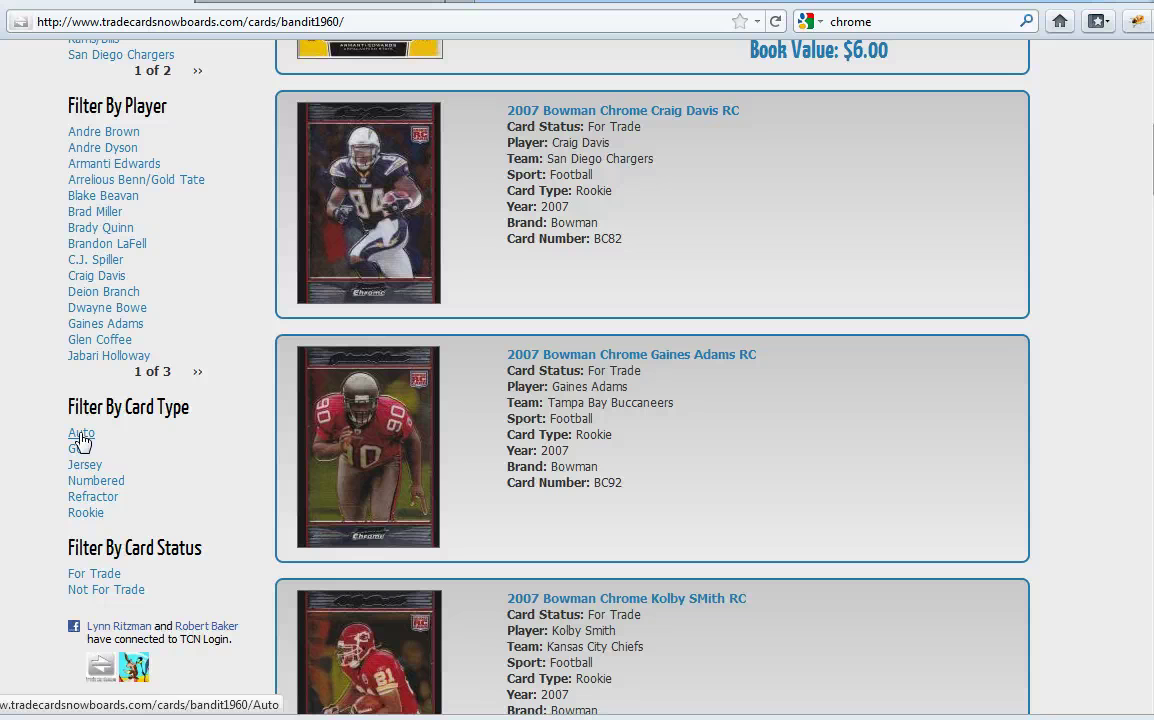
left_click(80, 434)
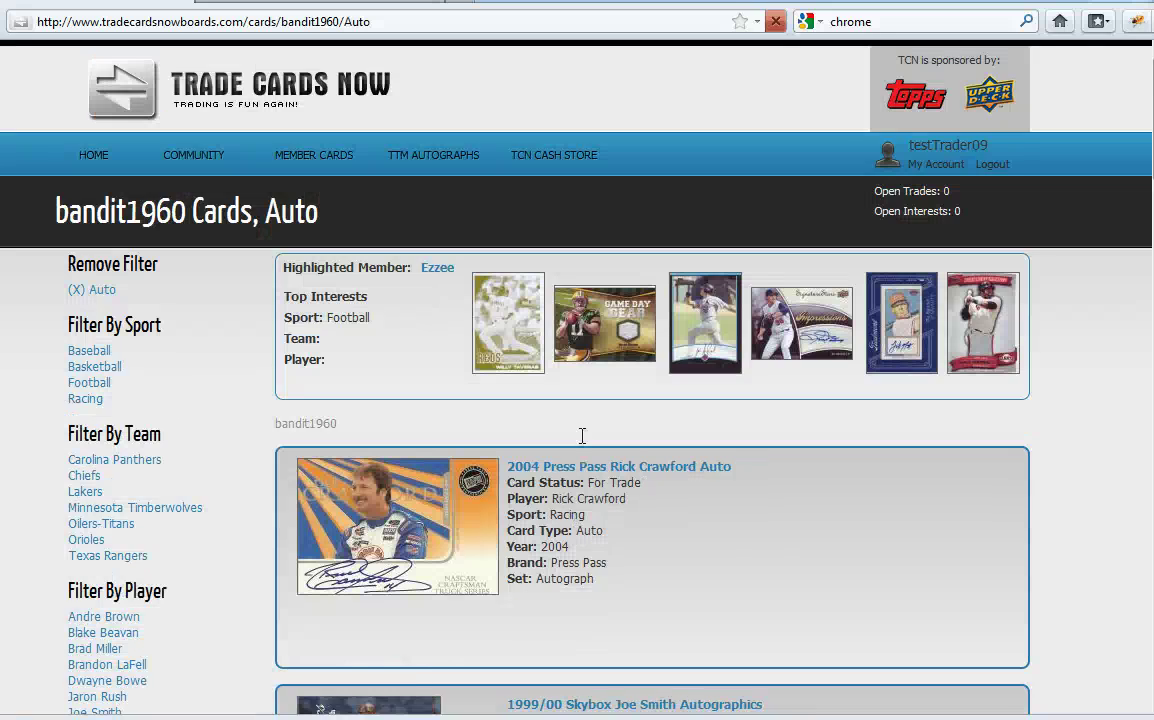
scroll(631, 471, "down", 3)
scroll(631, 471, "down", 4)
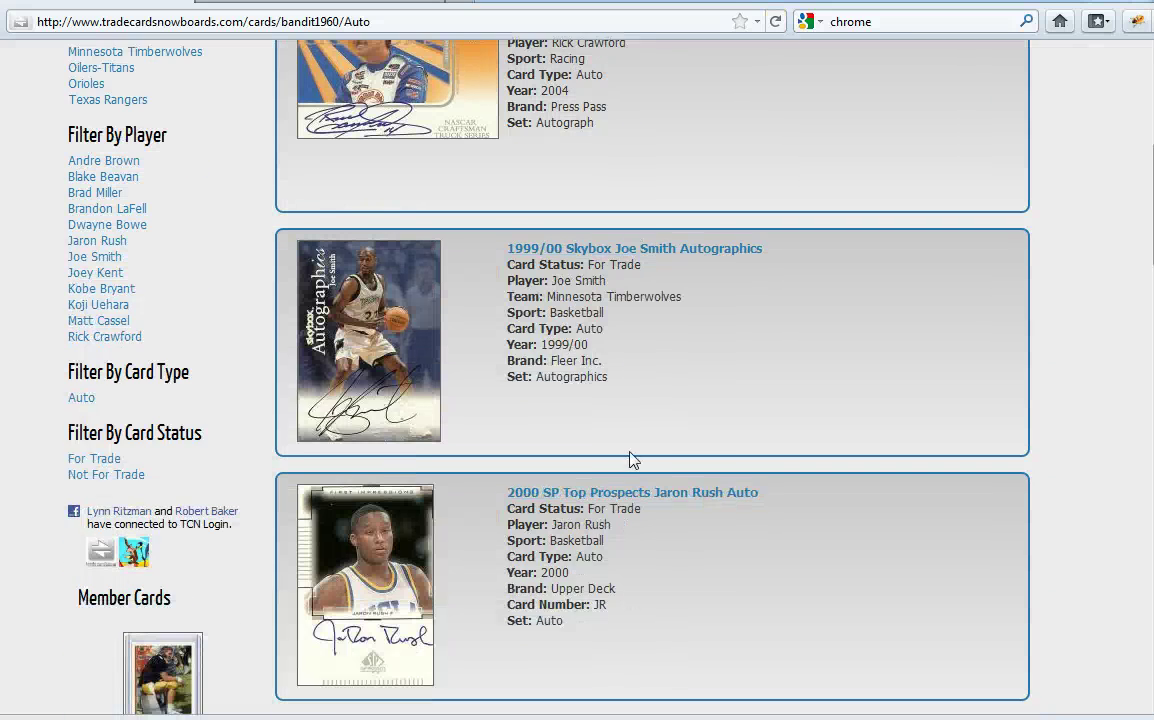
scroll(667, 422, "up", 4)
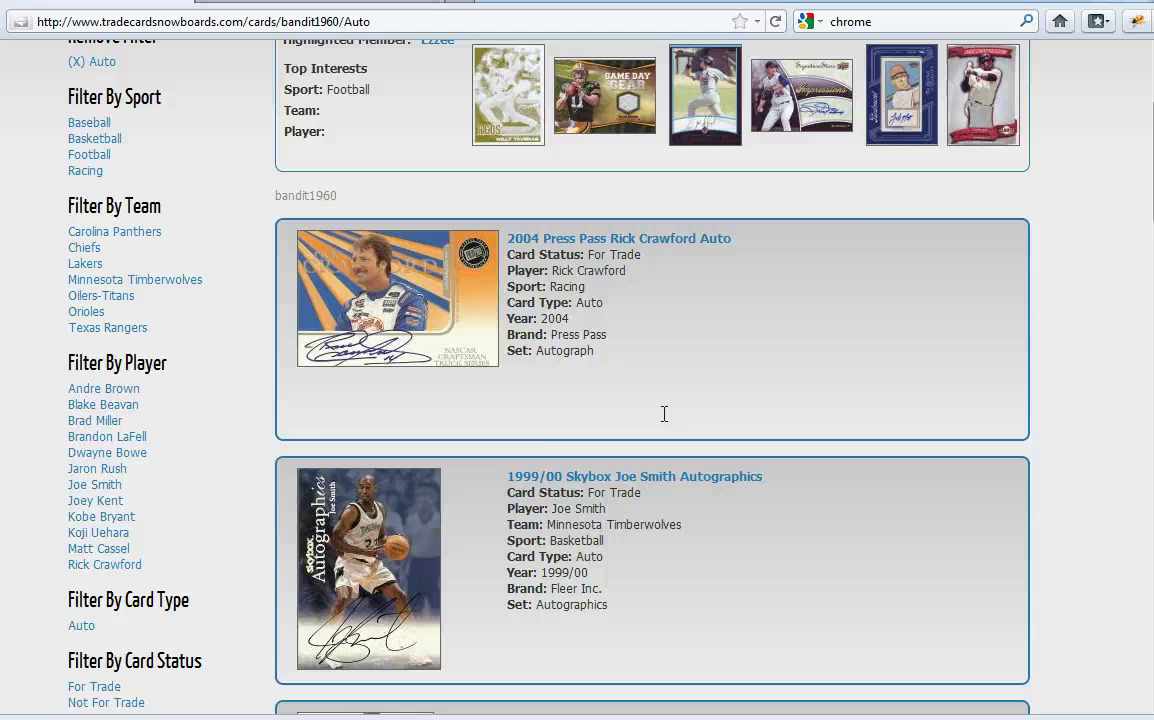
scroll(667, 422, "up", 4)
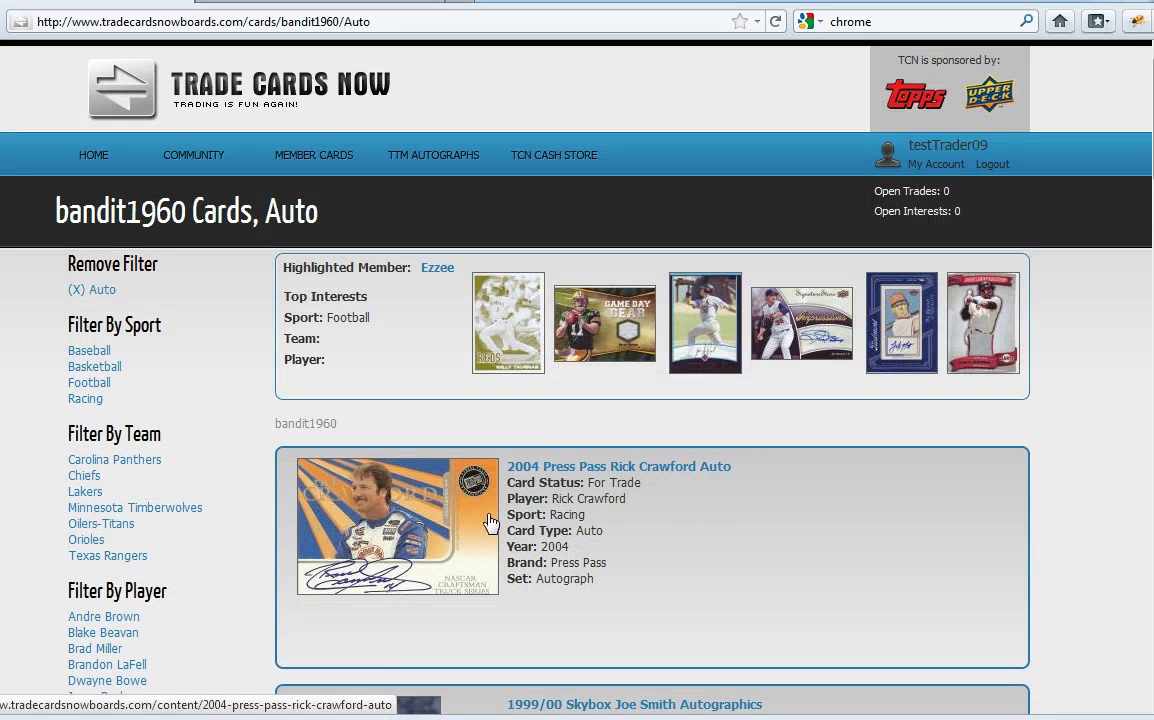
left_click(560, 470)
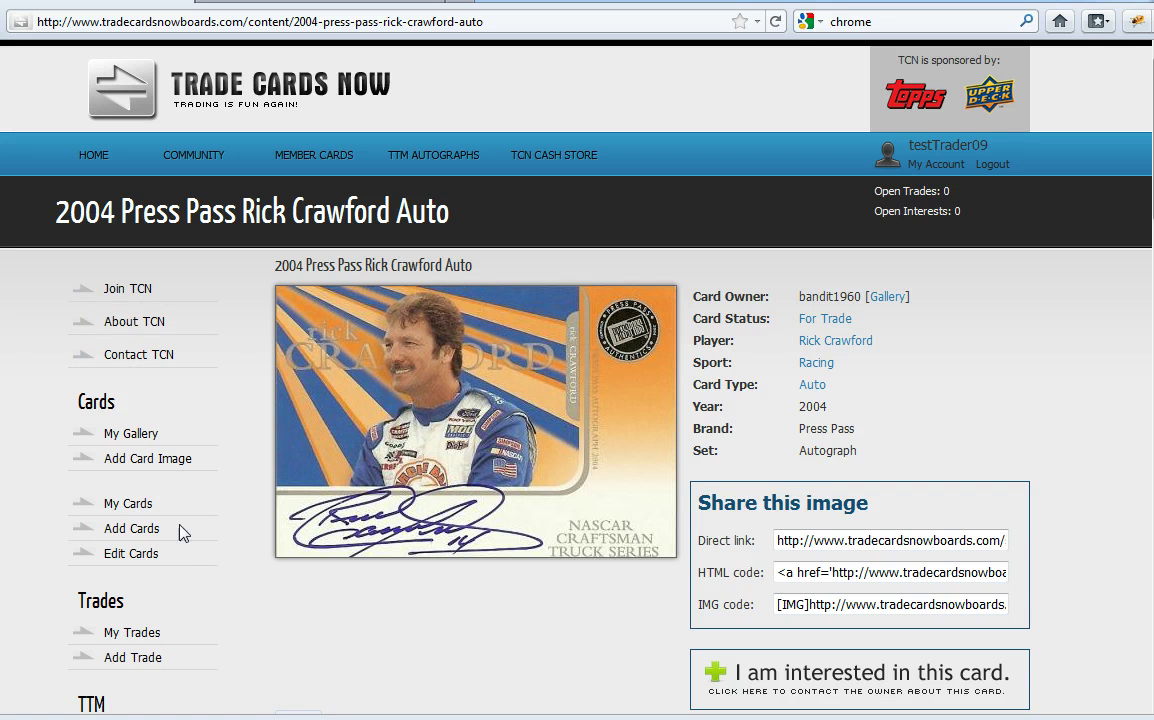
Open your own card gallery and select its full web address
left_click(141, 432)
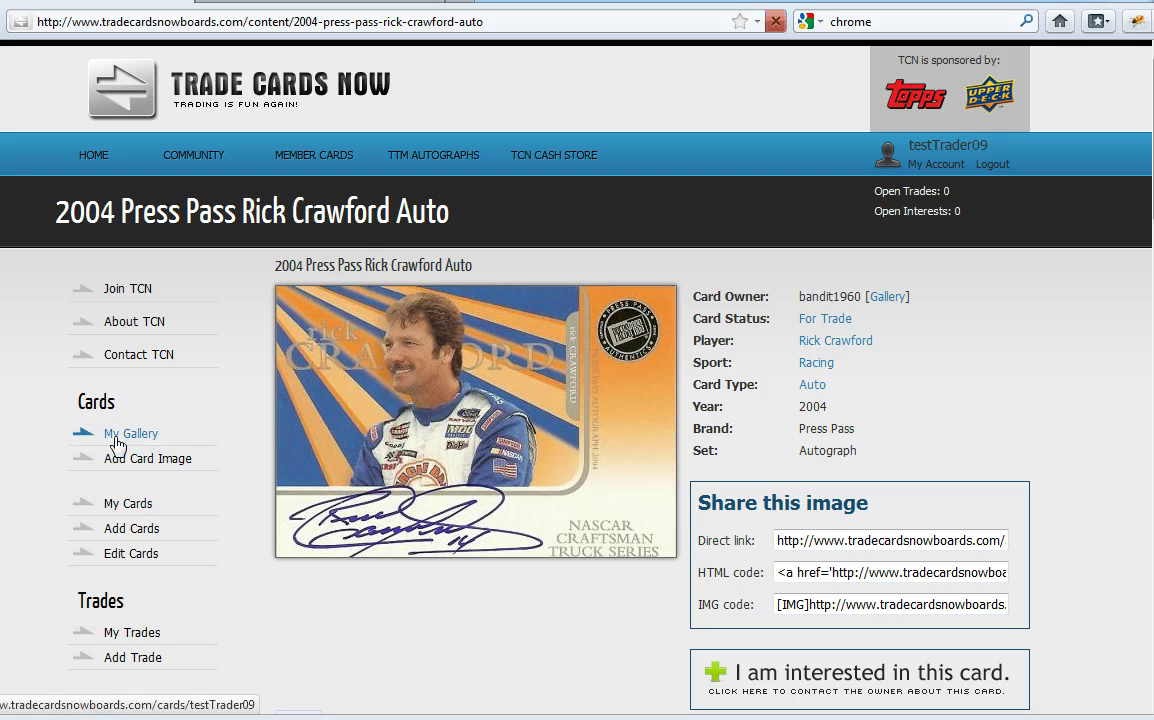
mouse_move(340, 165)
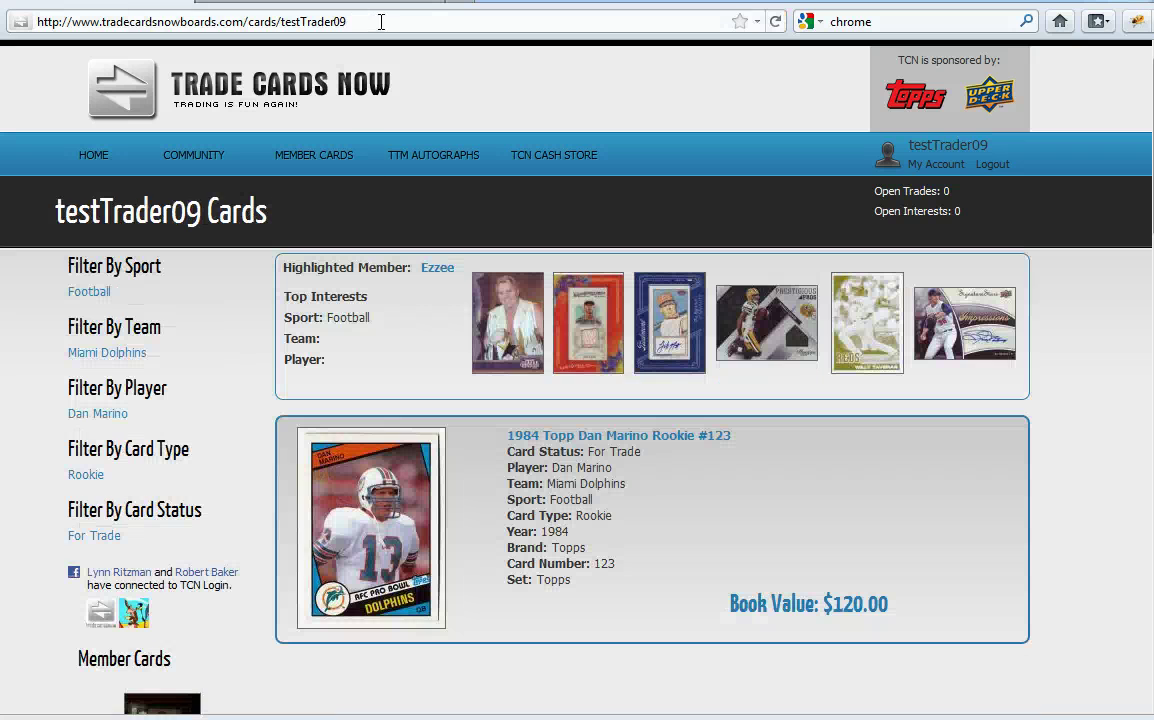
left_click_drag(381, 22, 14, 20)
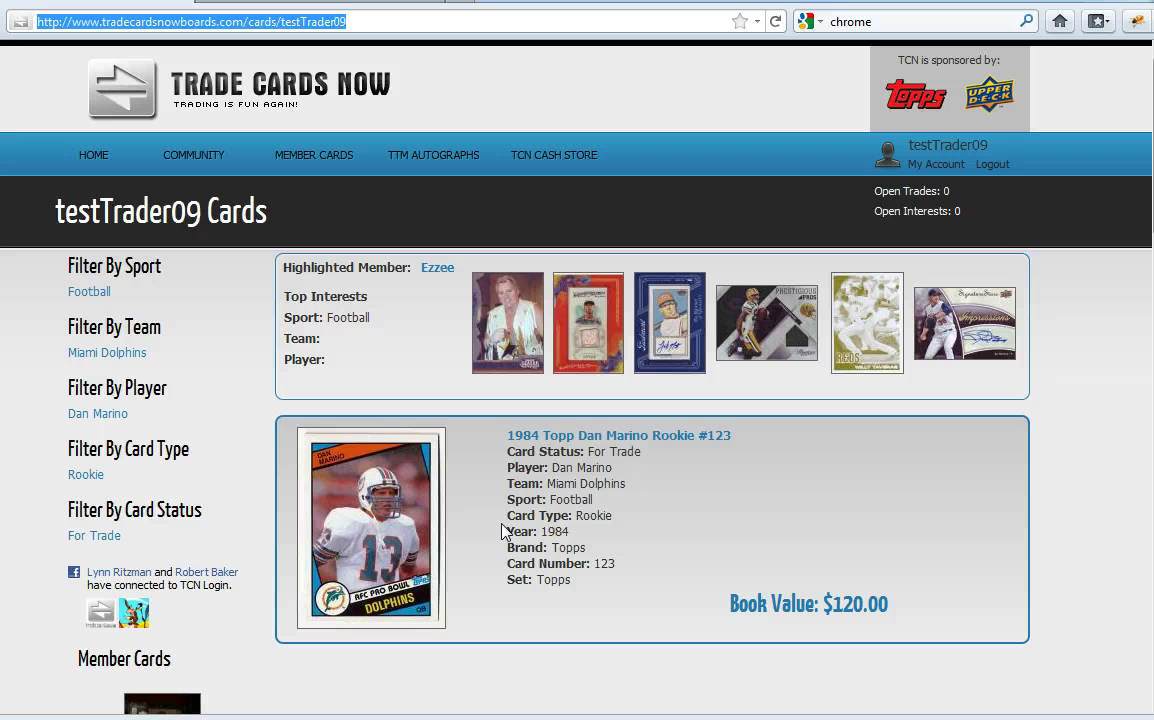
Filter your own gallery by the sport Football and highlight the filtered page's web address
left_click(103, 293)
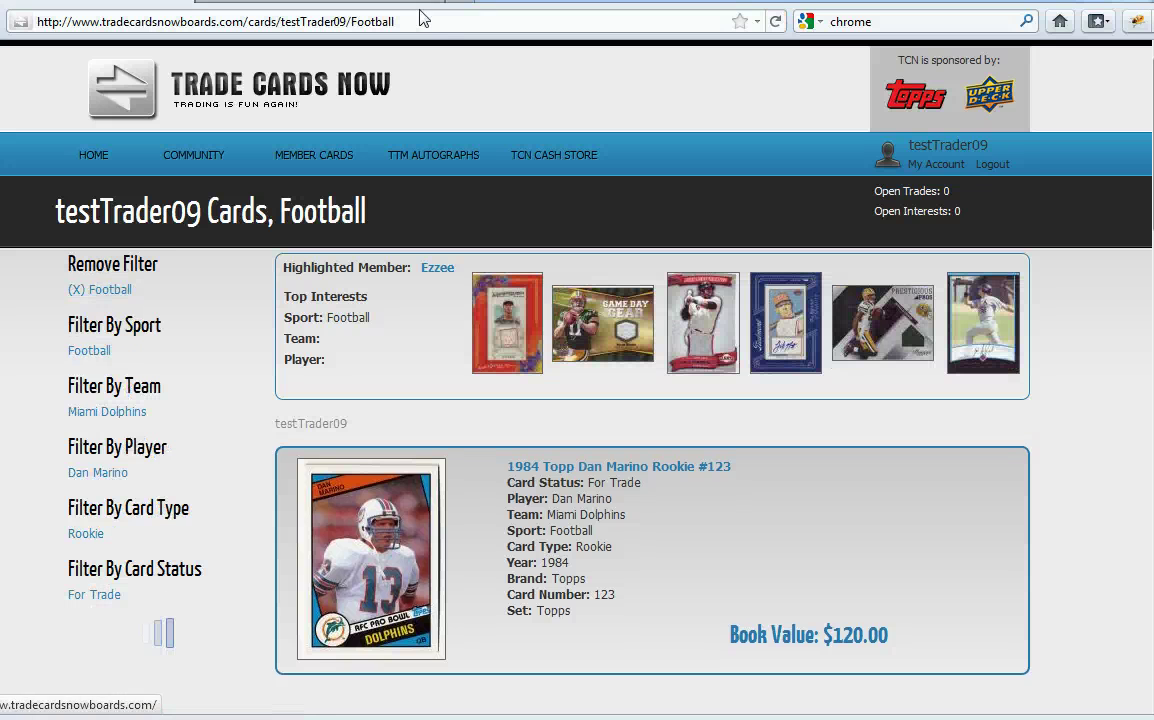
left_click_drag(447, 22, 36, 22)
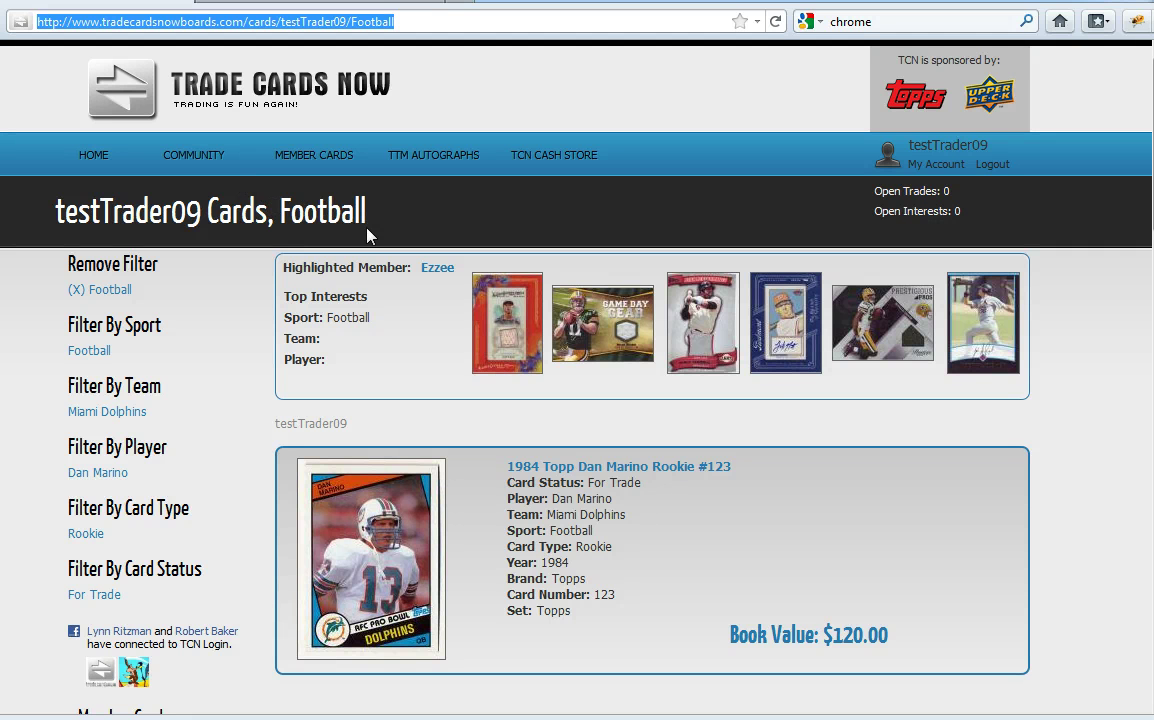
left_click(486, 18)
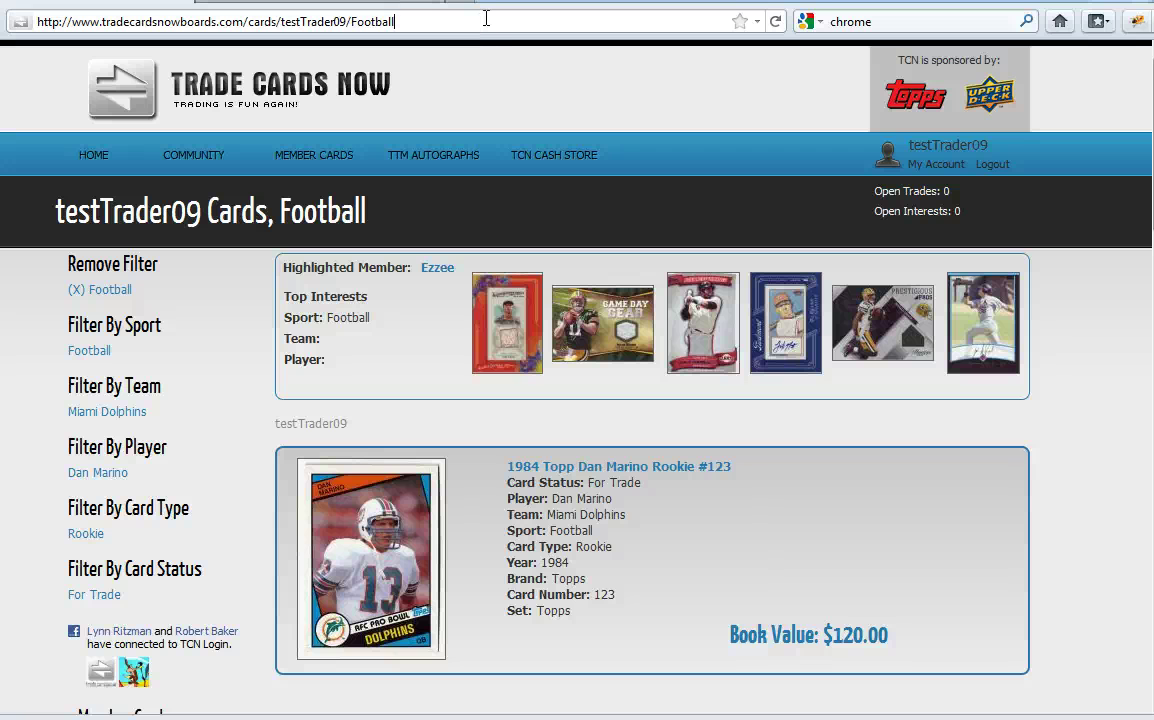